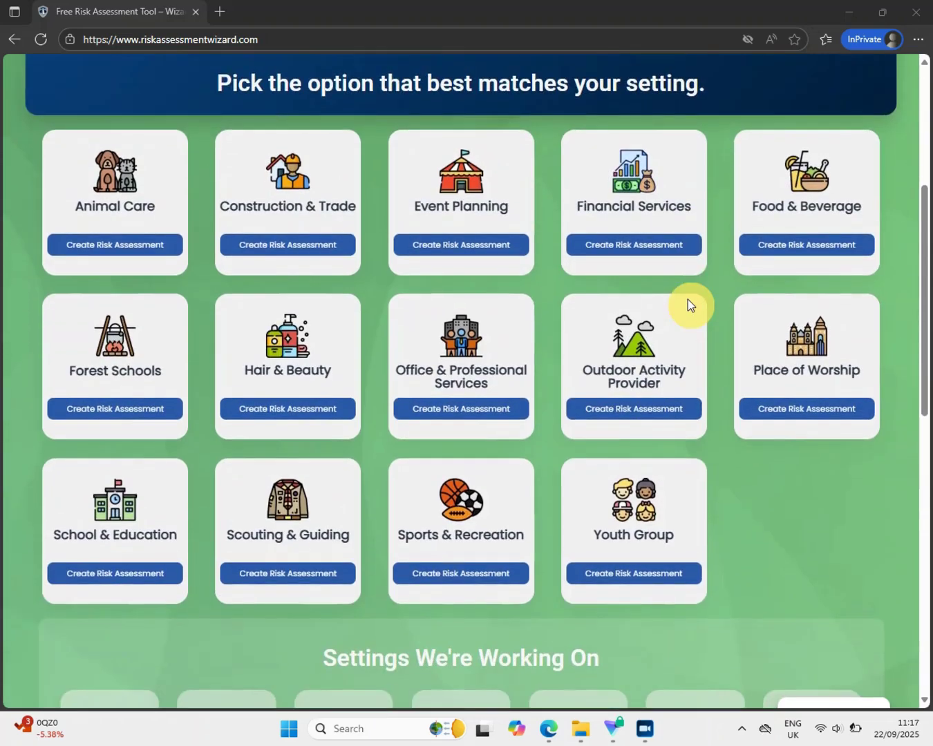
- Search the activities for "Kayak" and choose Canoeing, Kayaking & SUP under Scouting & Guiding
scroll(687, 303, "down", 1)
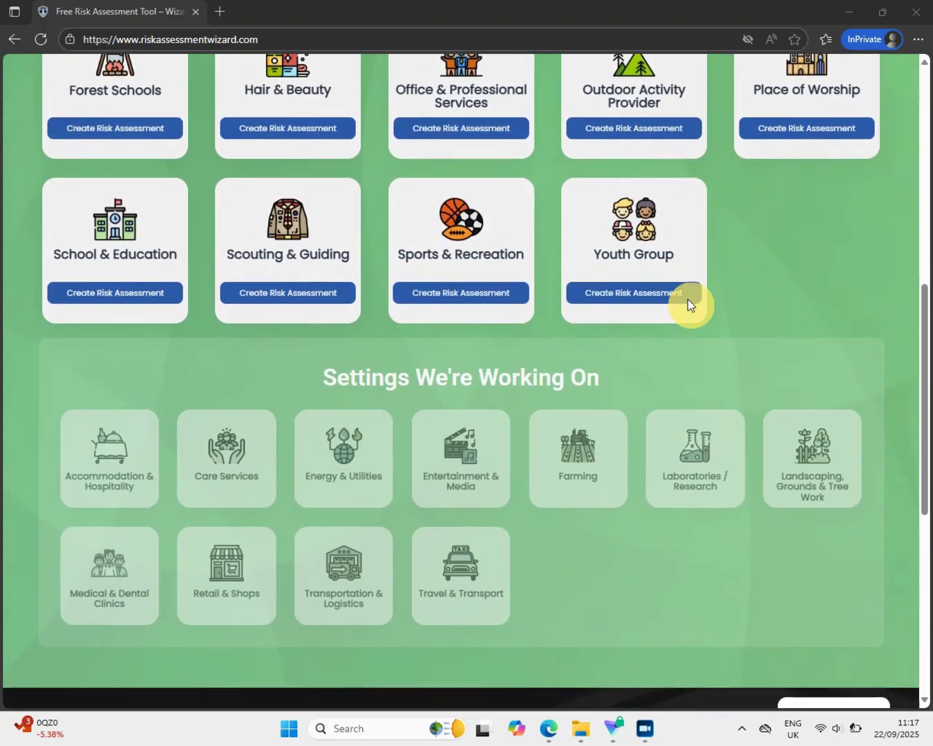
scroll(687, 302, "up", 4)
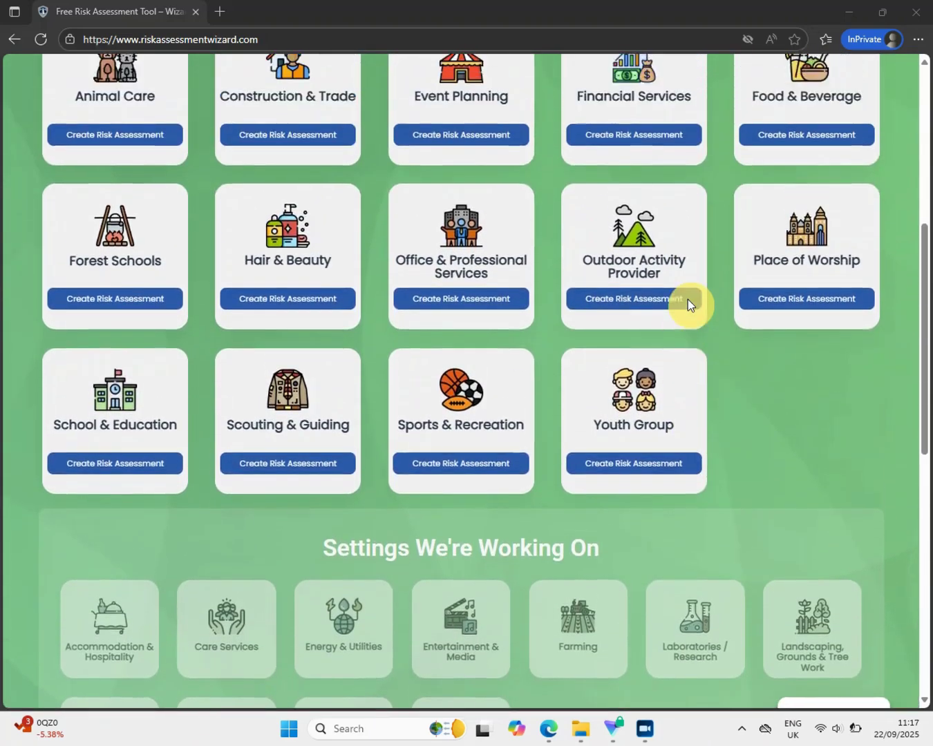
scroll(686, 304, "up", 3)
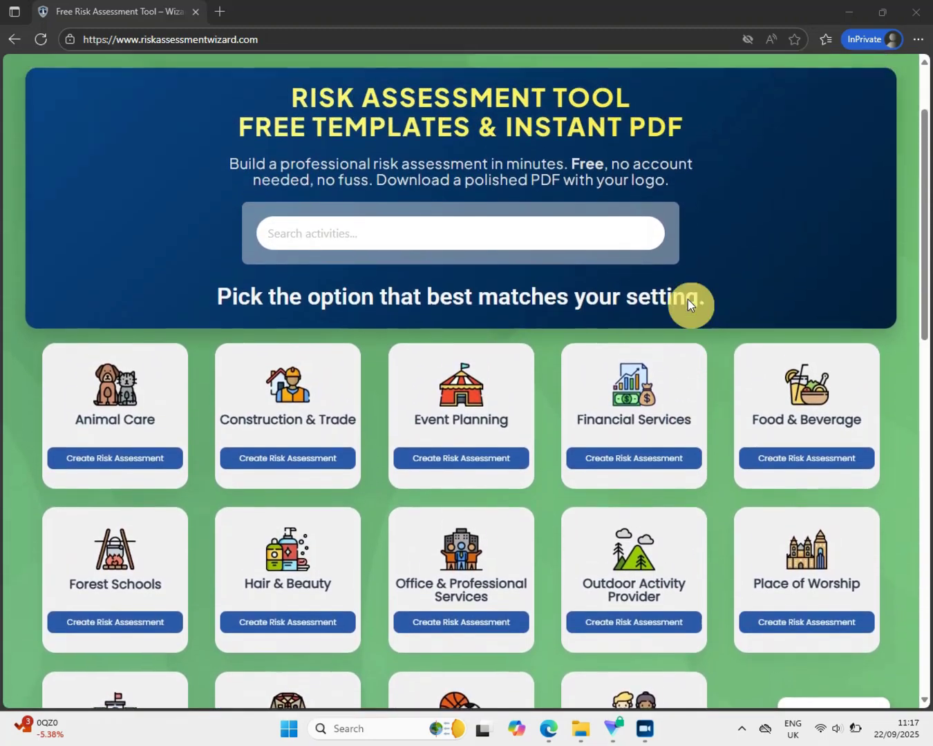
scroll(687, 304, "up", 1)
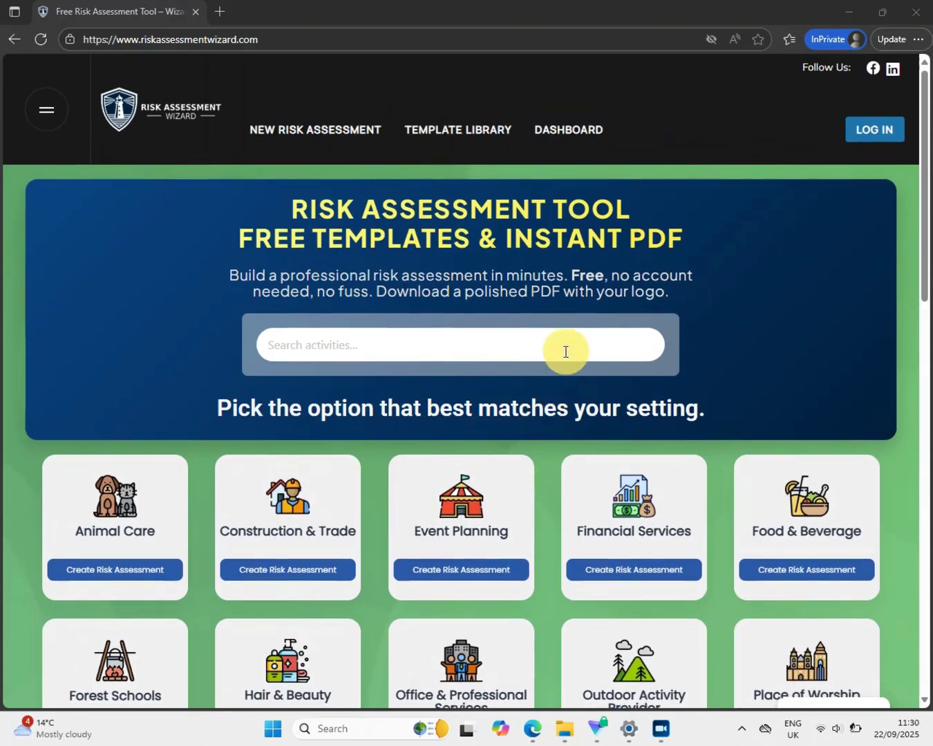
left_click(565, 351)
type("Kayak")
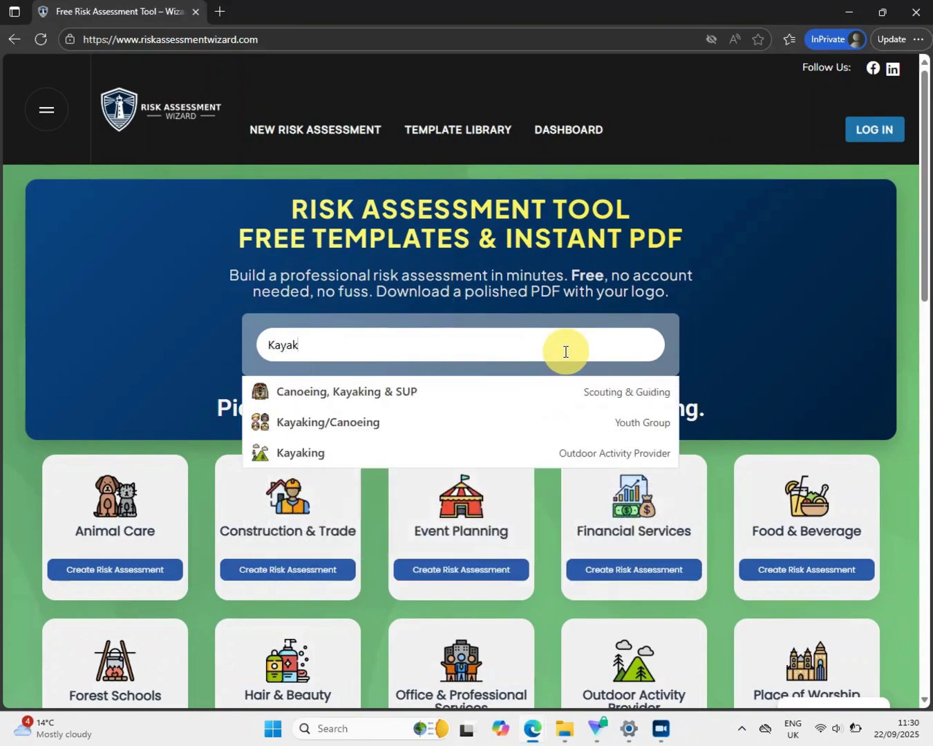
left_click(533, 399)
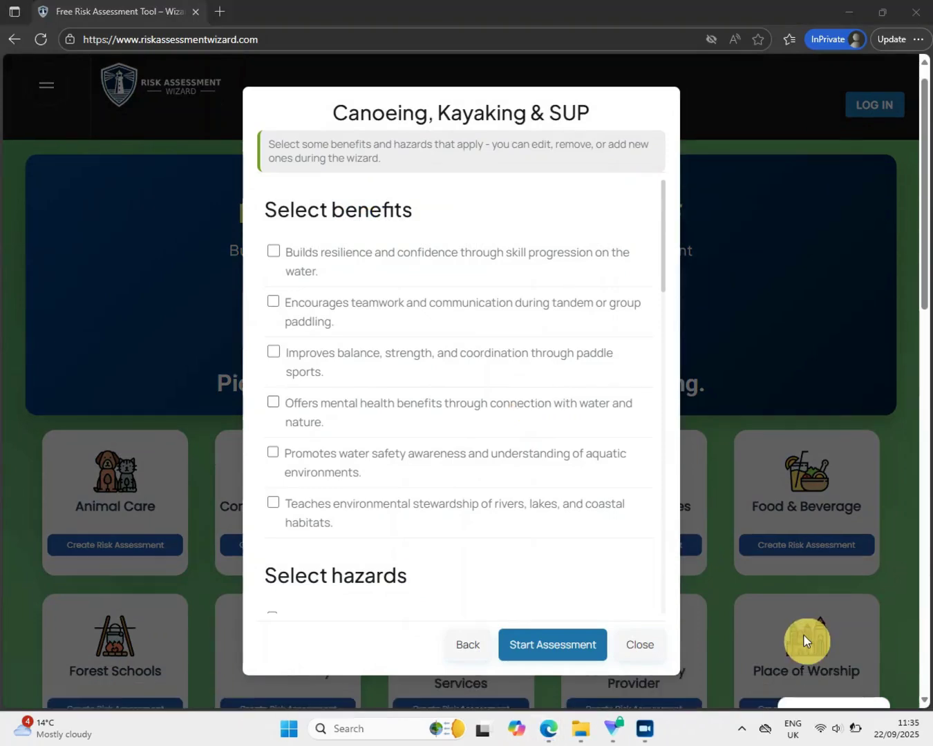
- Select the benefits on resilience and confidence, teamwork and communication, mental health, and environmental stewardship
left_click(274, 251)
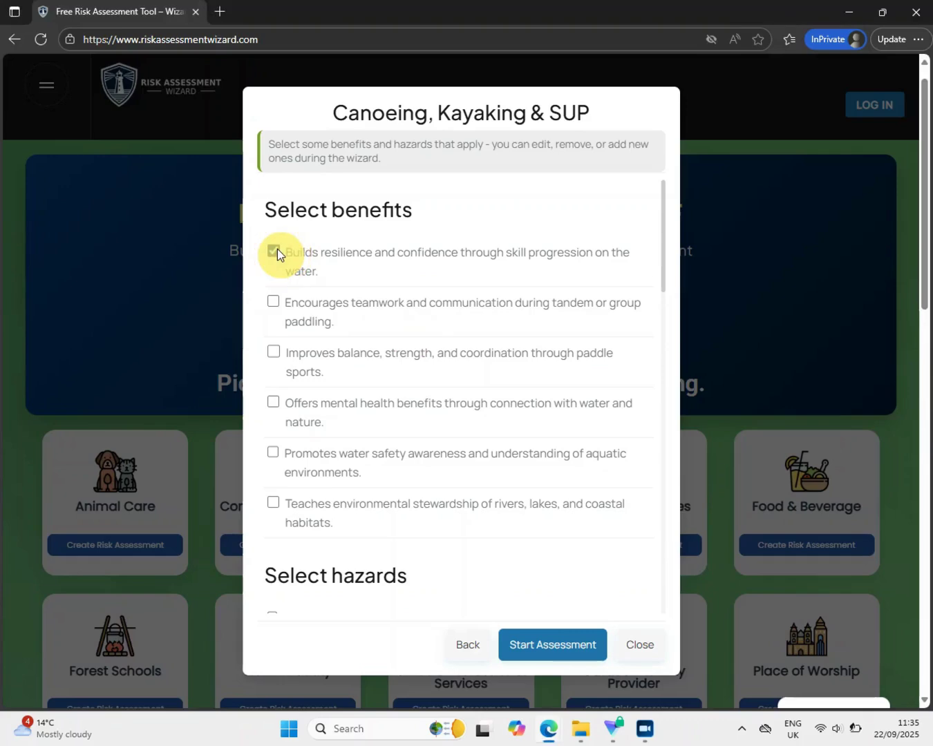
left_click(274, 302)
left_click(273, 404)
left_click(272, 503)
- Select the hazards for adverse weather and water conditions, capsizing and entrapment, cold water exposure and hypothermia, and environmental hazards
scroll(271, 507, "down", 4)
left_click(273, 335)
left_click(272, 398)
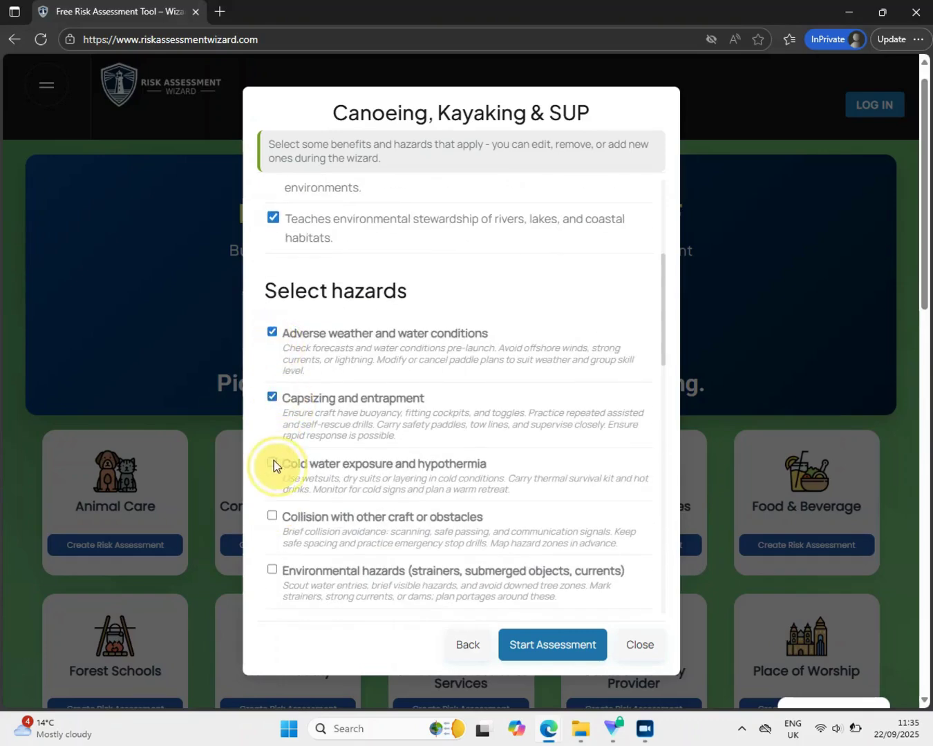
left_click(273, 461)
left_click(286, 584)
- Select the isolation and delayed rescue, lightning, personal flotation device failure and shallow water injury hazards, and start the assessment
scroll(286, 584, "down", 3)
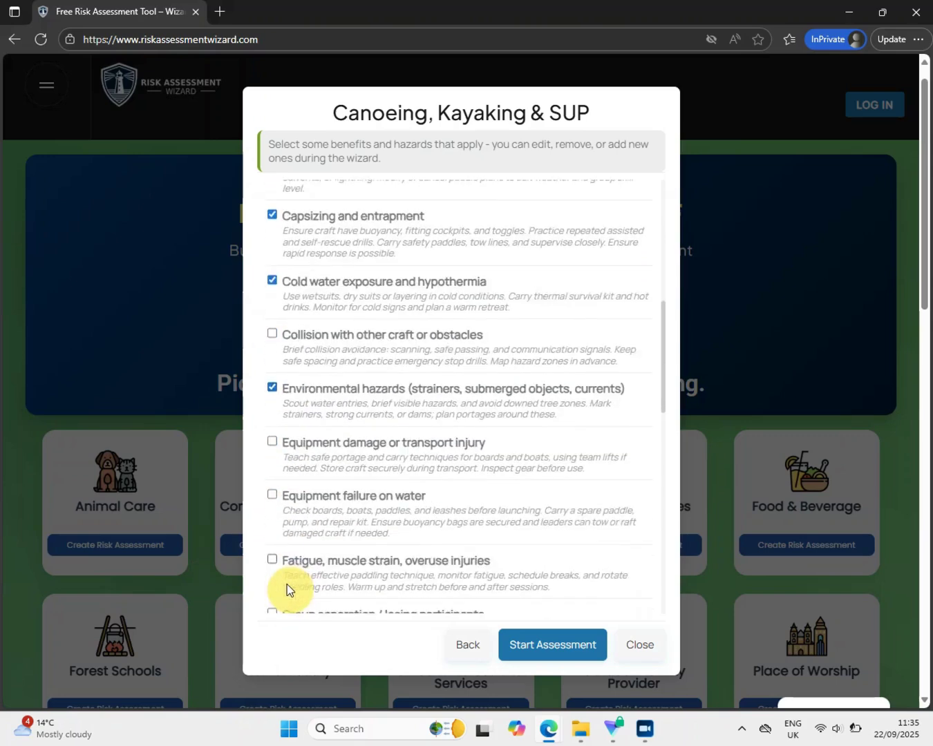
scroll(286, 583, "down", 3)
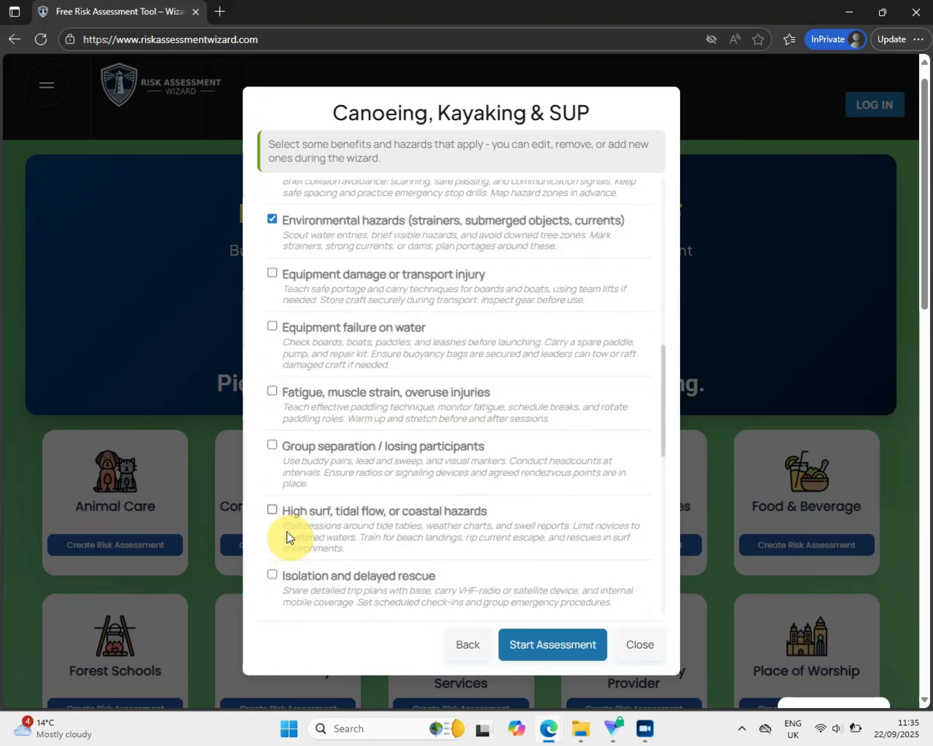
left_click(291, 568)
scroll(288, 558, "down", 2)
left_click(290, 566)
scroll(291, 561, "down", 3)
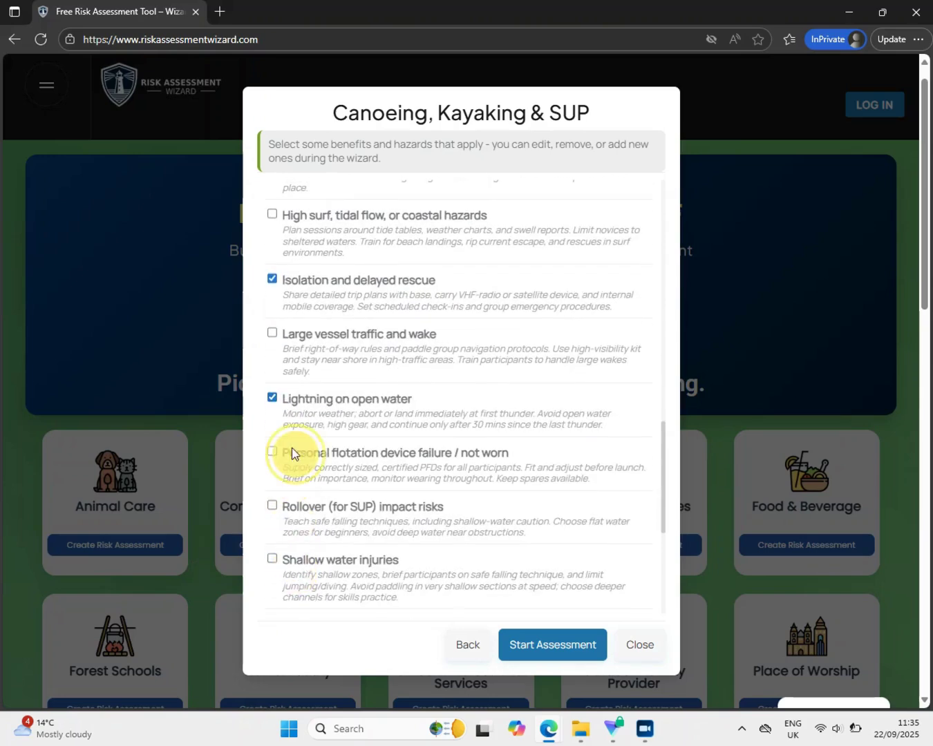
left_click(291, 448)
left_click(323, 558)
scroll(321, 566, "down", 4)
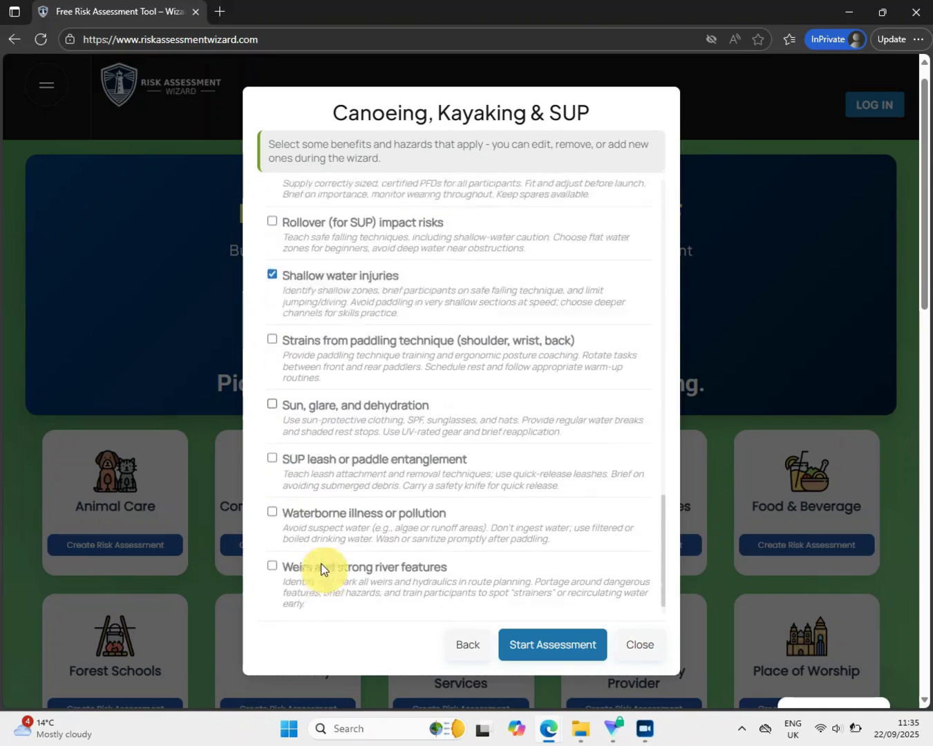
left_click(531, 647)
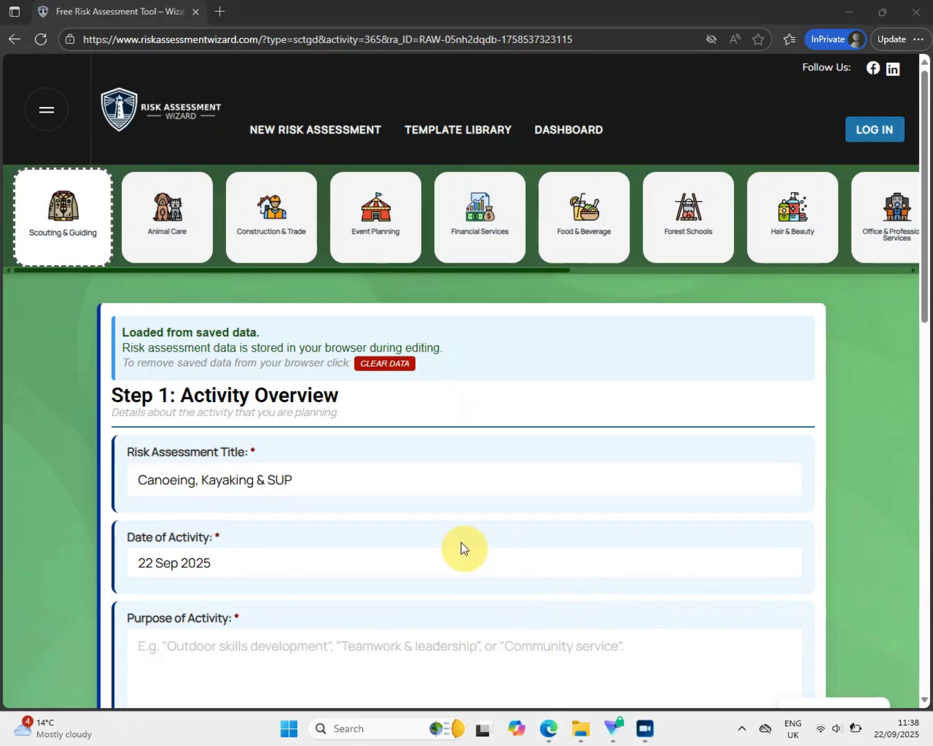
- Complete the activity overview with purpose "Developing kayaking skills.", summary "To kayak around Lake A" and location "Lake A", and continue to Step 2
scroll(460, 541, "down", 1)
scroll(460, 542, "down", 3)
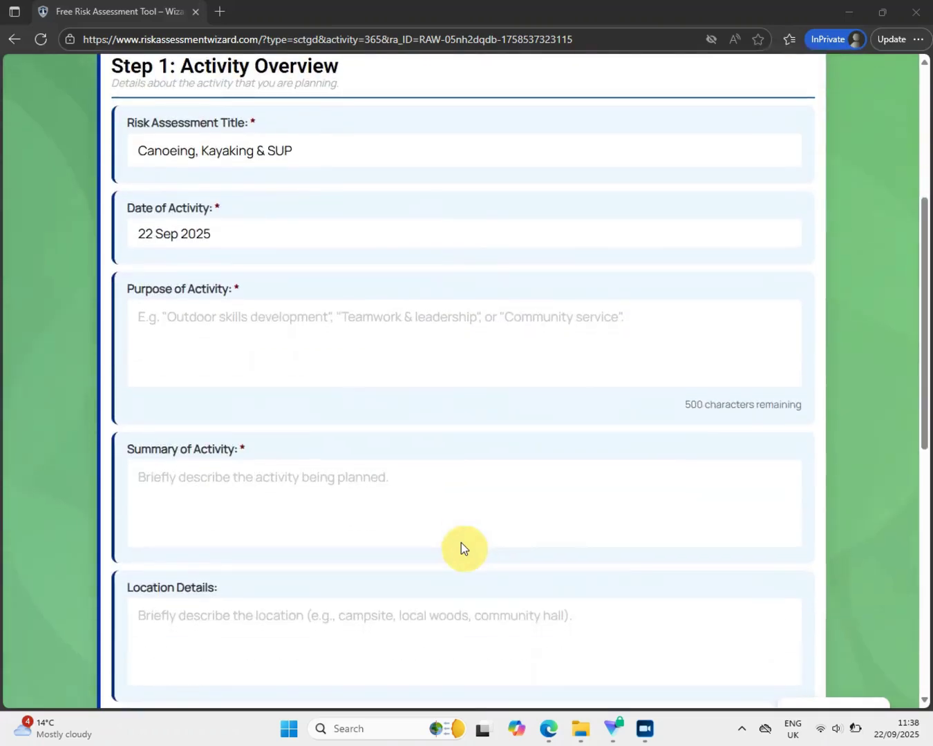
left_click(286, 321)
type("Developing kayaking skills.")
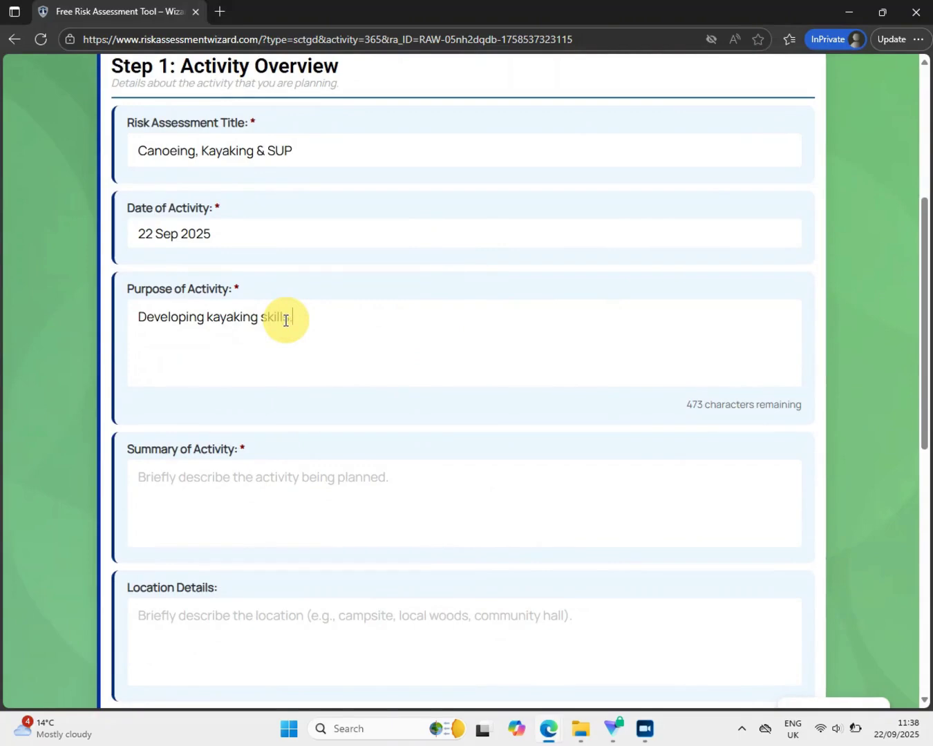
left_click(277, 492)
type("To kayak around Lake A")
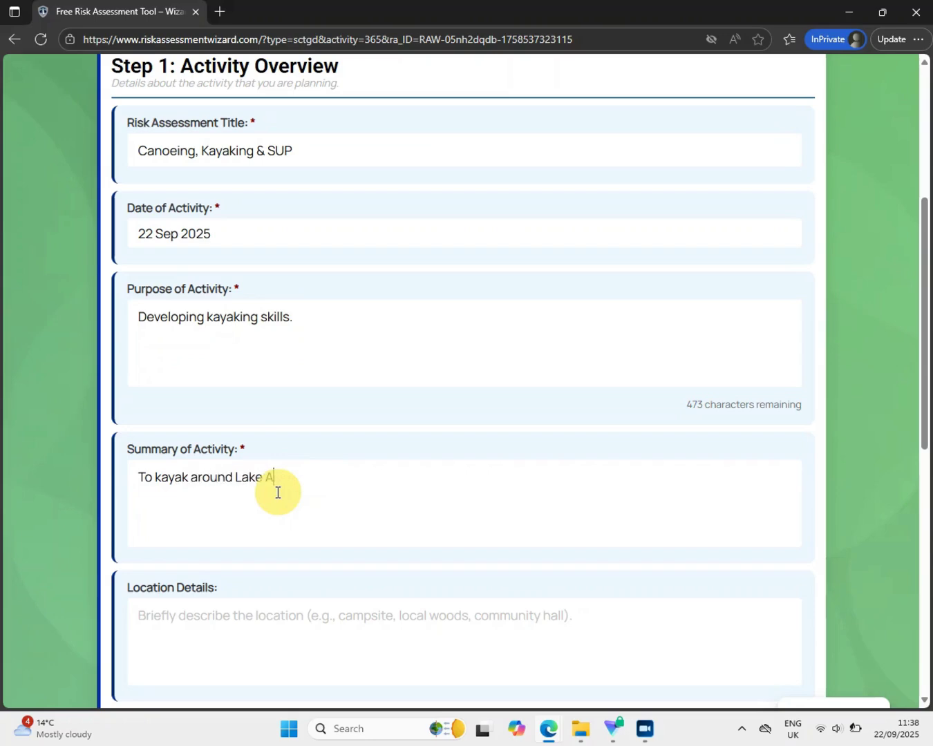
scroll(277, 492, "down", 2)
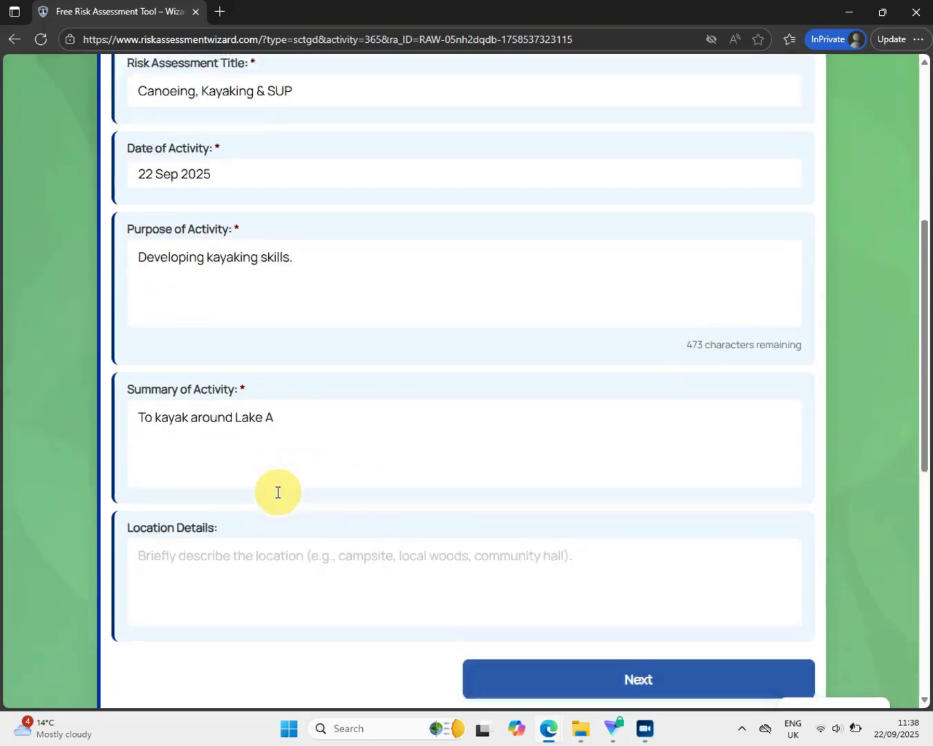
left_click(242, 536)
type("Lake A")
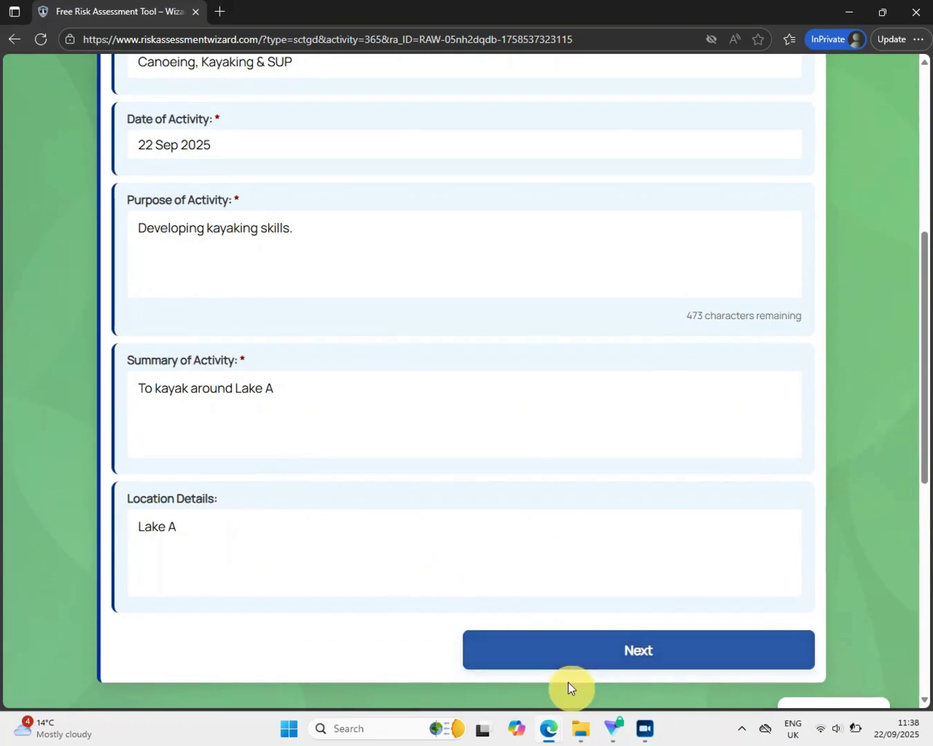
left_click(612, 653)
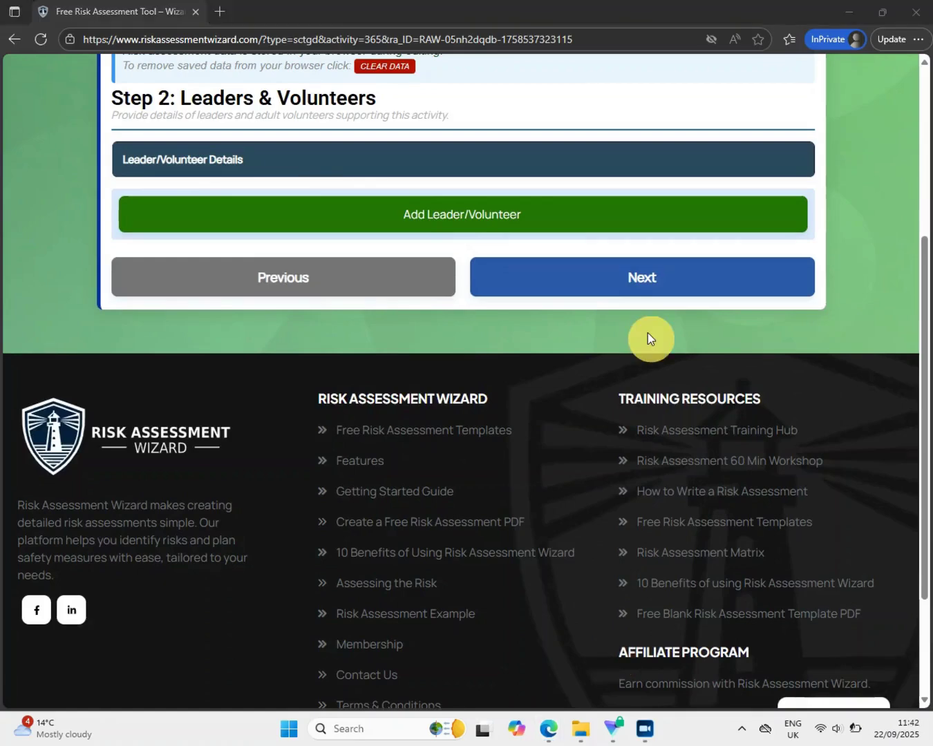
- Add a volunteer with first name, last name, role Leader and phone number, mark them as Leader in Charge, and continue to Step 3
left_click(496, 215)
left_click(361, 242)
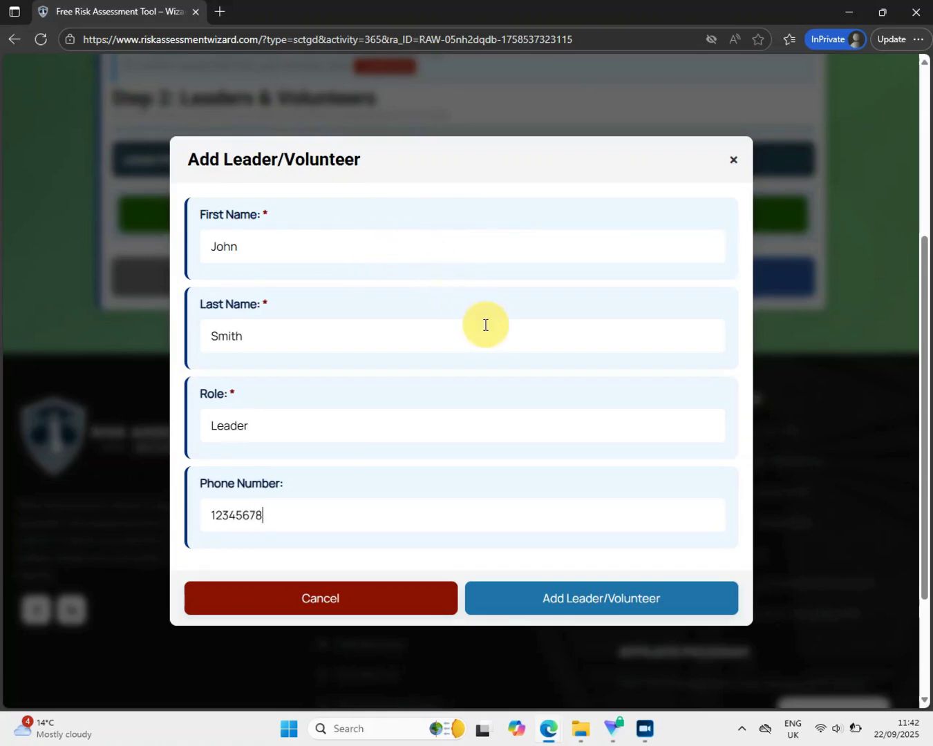
left_click(602, 597)
left_click(748, 220)
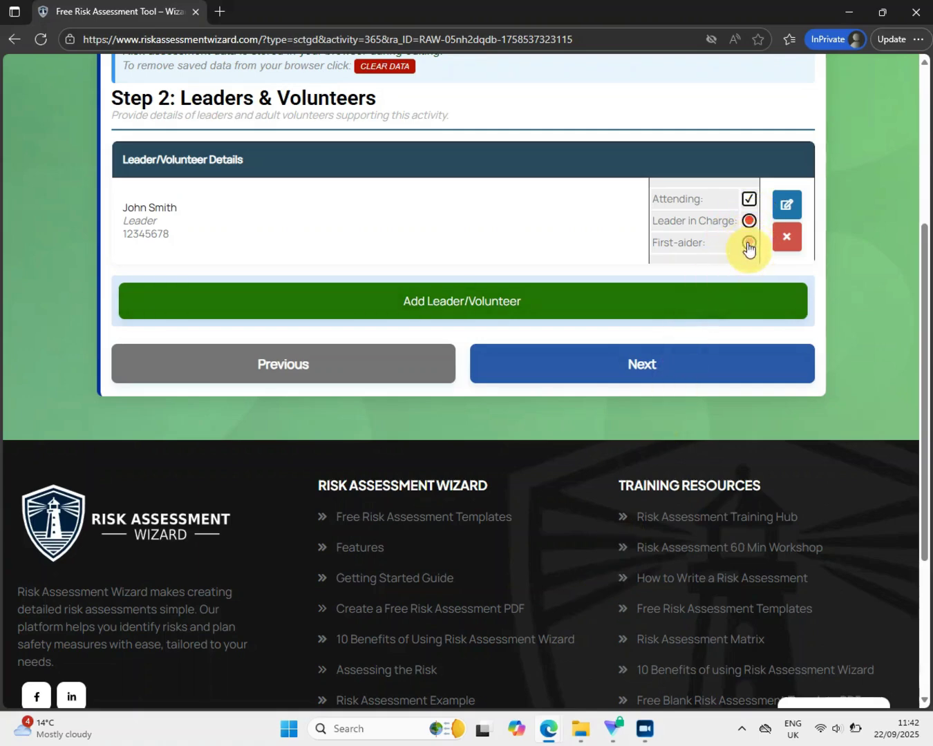
left_click(672, 370)
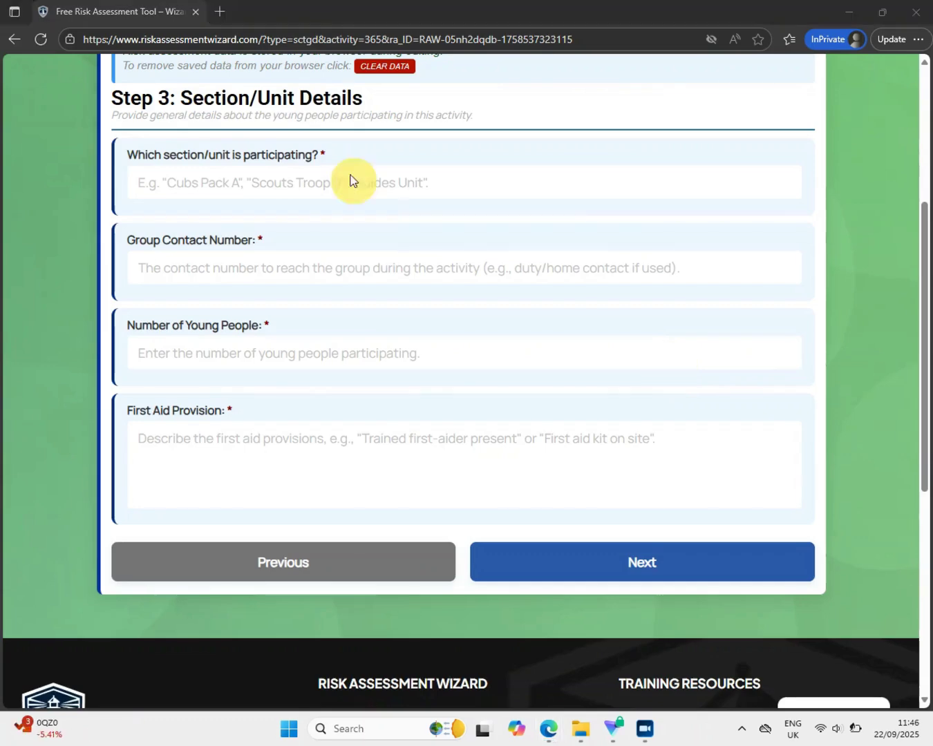
- Enter section Cub Pack A, the group contact number, 22 young people and first aid "First aid kit and trained leader present.", and continue to Step 4
left_click(323, 183)
type("Cub P")
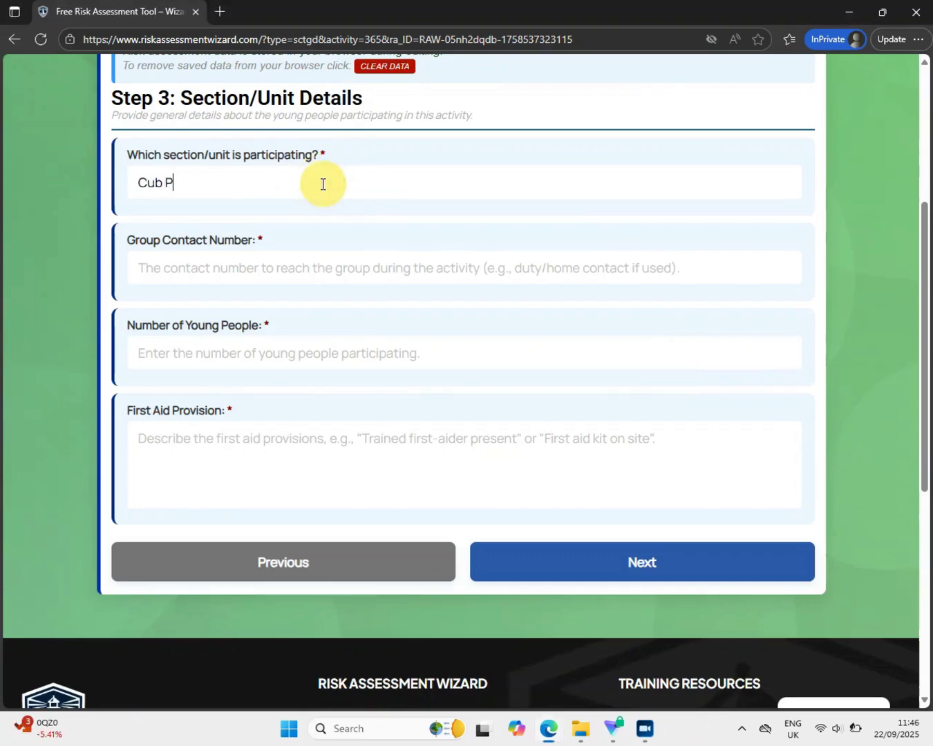
type("ack A")
key("Tab")
type("1")
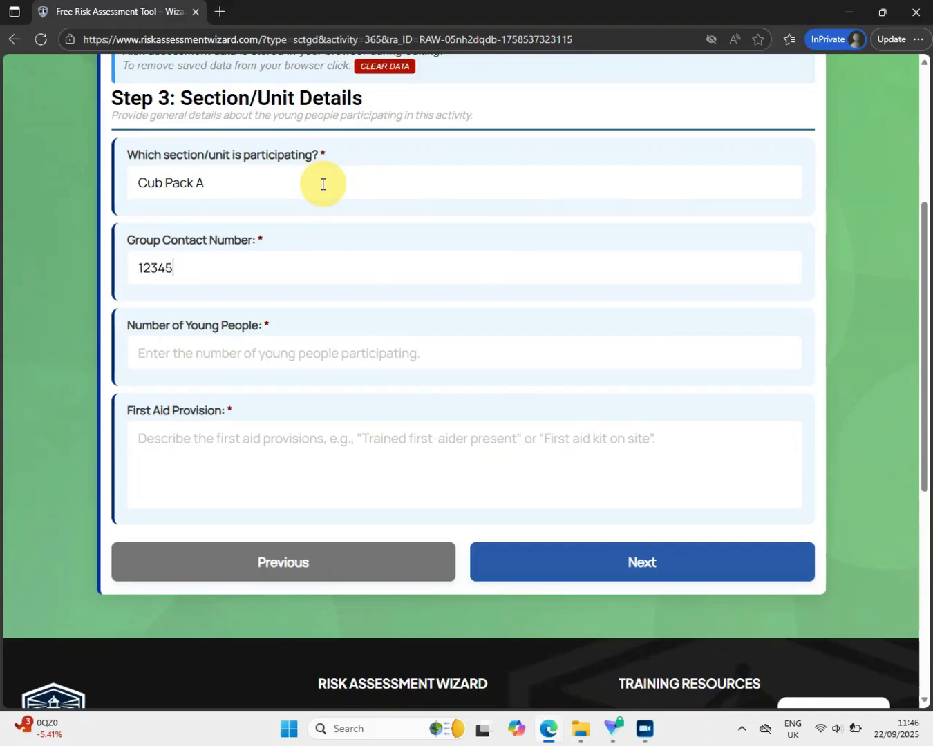
type("22")
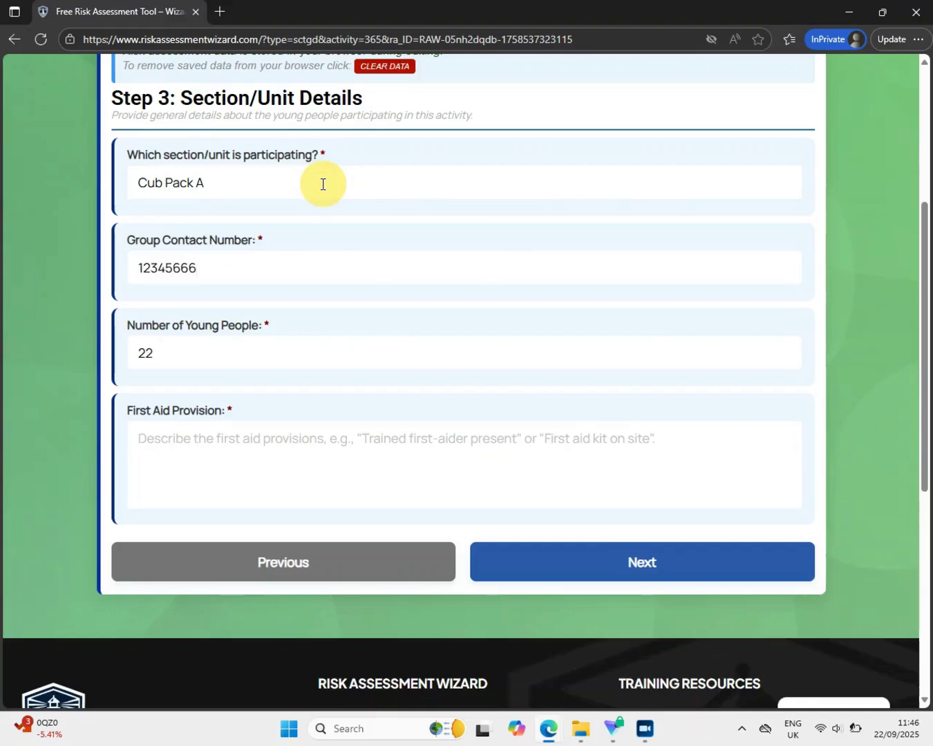
type("First aid kit and trained leader present.")
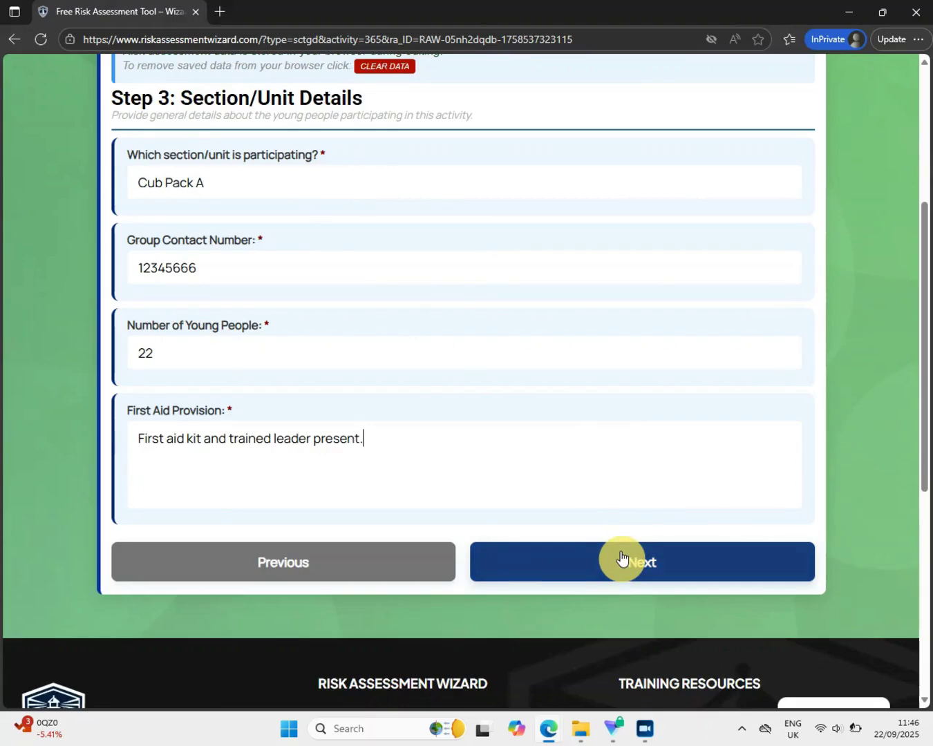
left_click(620, 557)
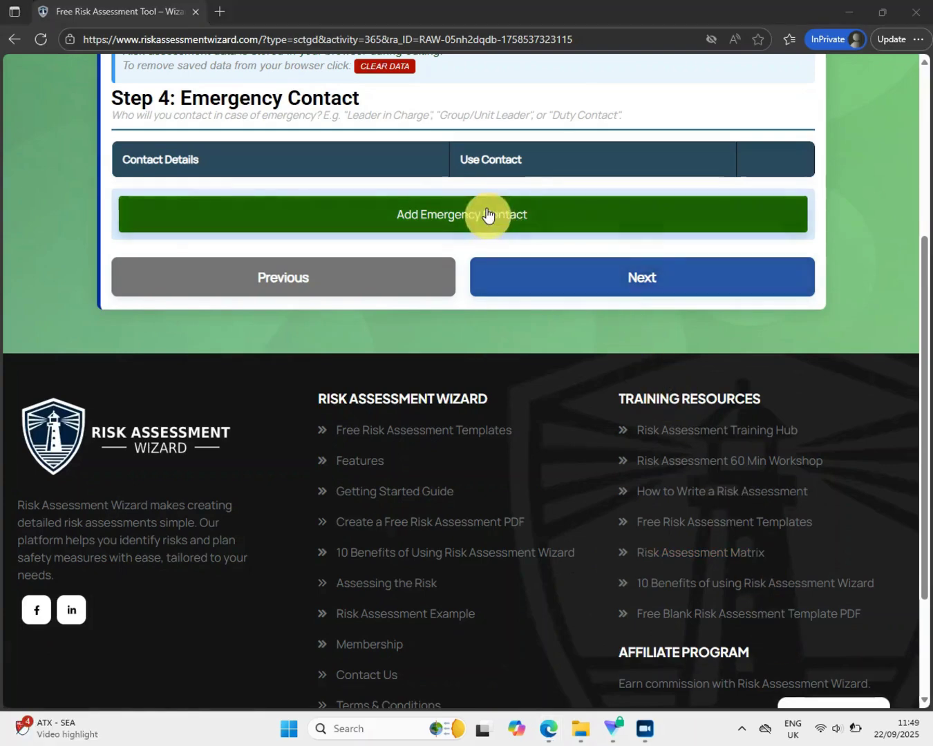
- Add an emergency contact with the contact's name and number, and continue to the activity benefits
left_click(486, 215)
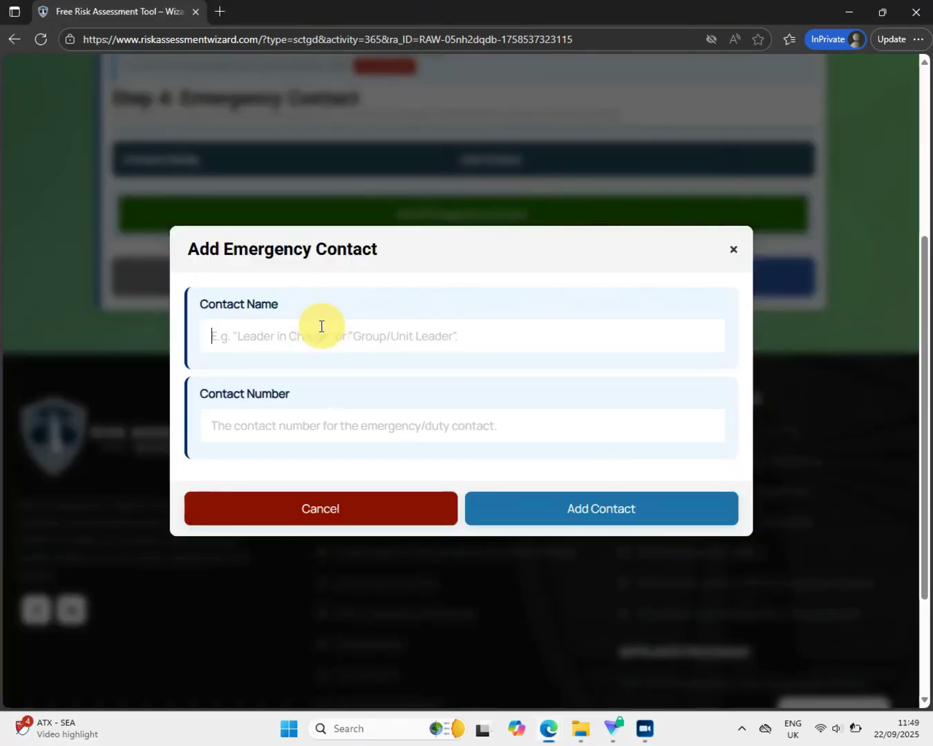
type("Sarah Smit")
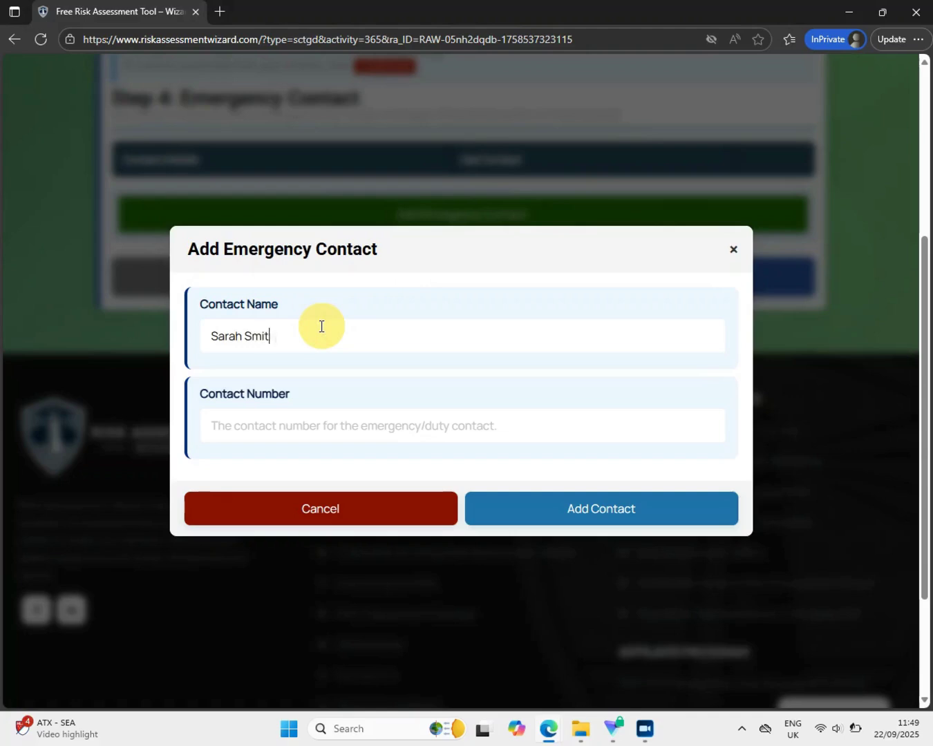
type("12345678")
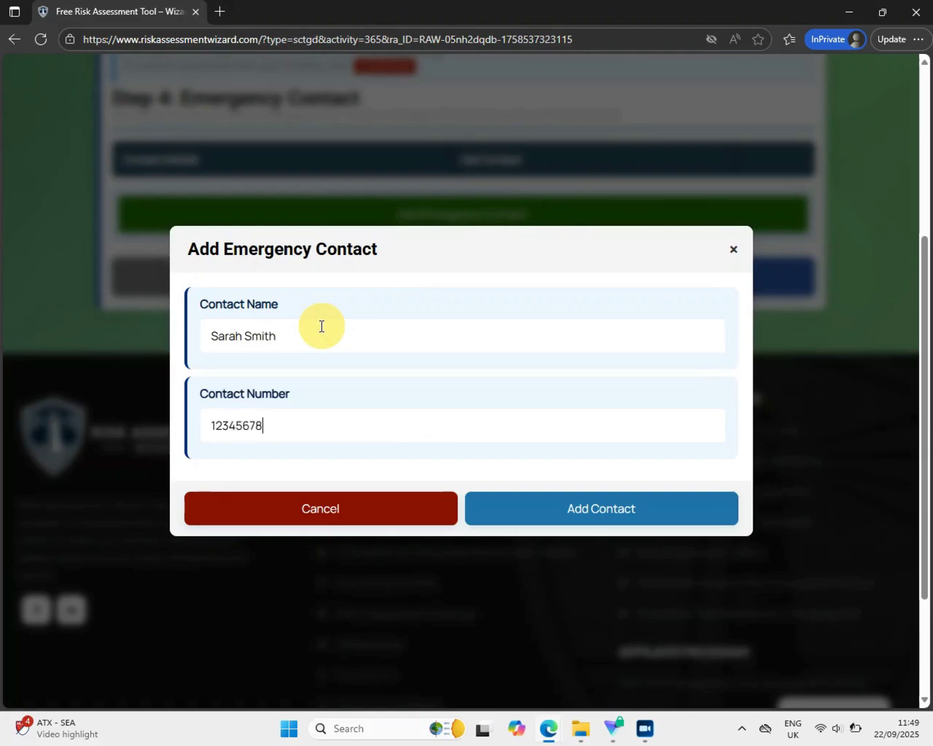
left_click(543, 508)
left_click(623, 359)
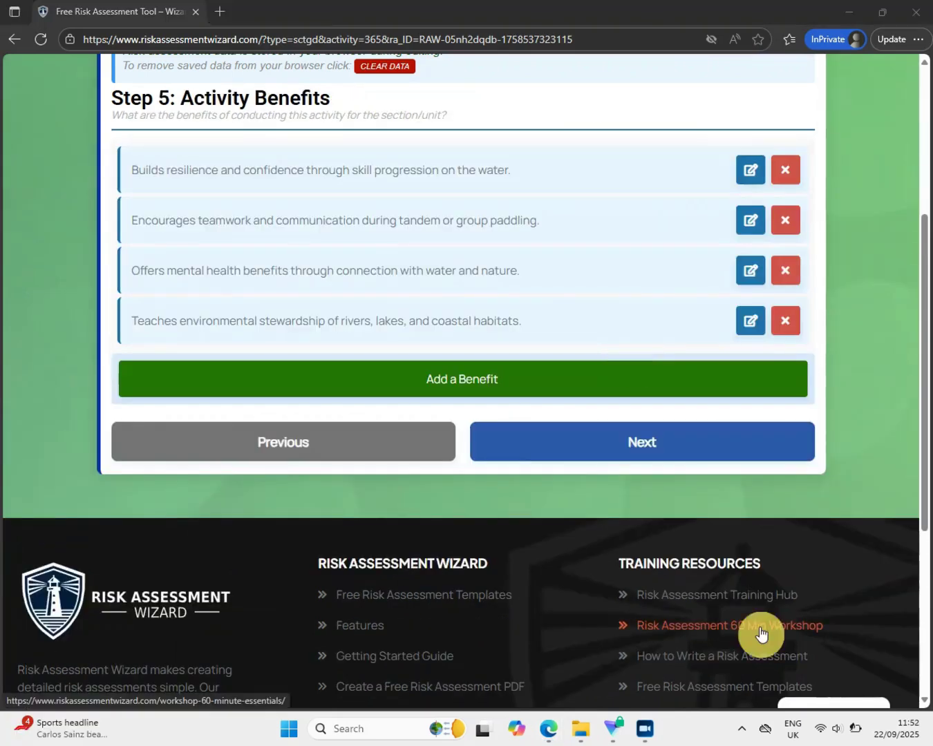
- Append "EDIT" to the resilience and confidence benefit and save it, and delete that benefit from the list
left_click(757, 173)
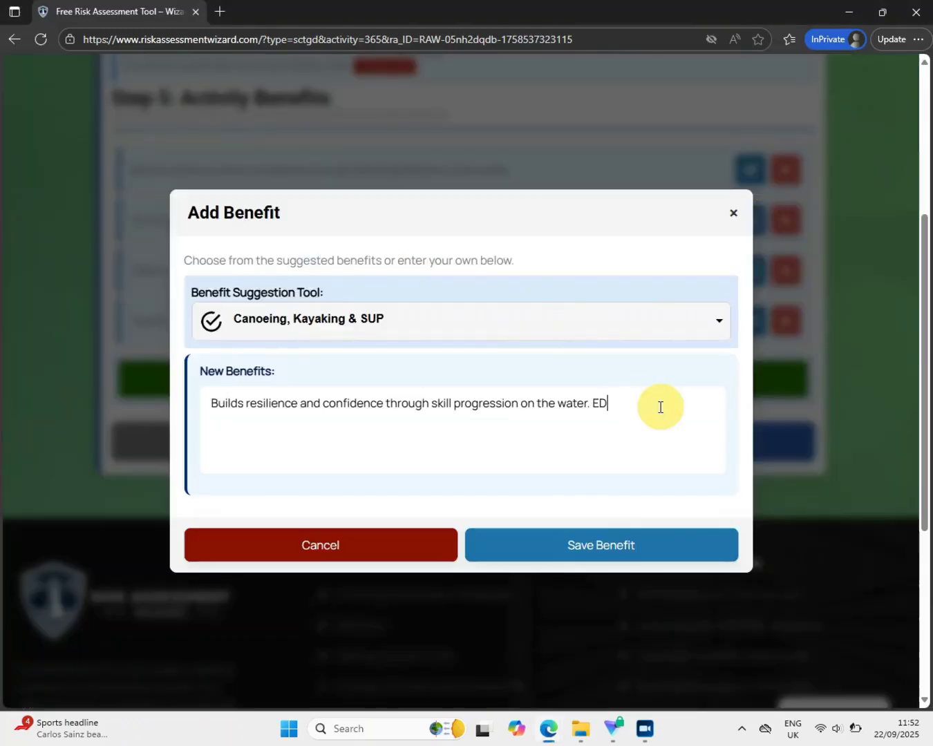
left_click(653, 544)
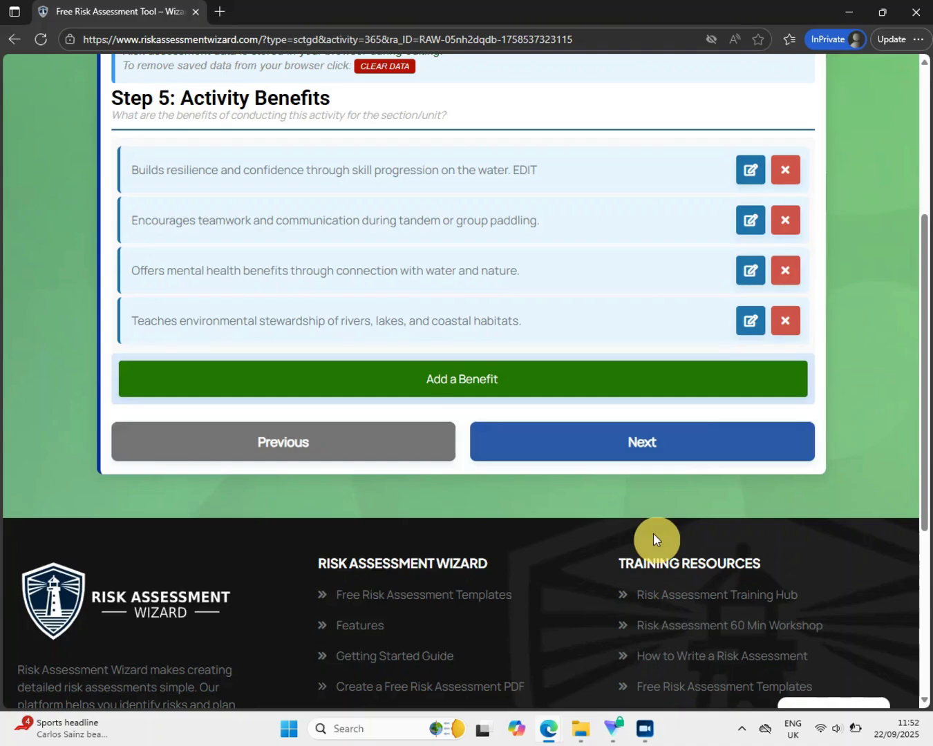
left_click(785, 171)
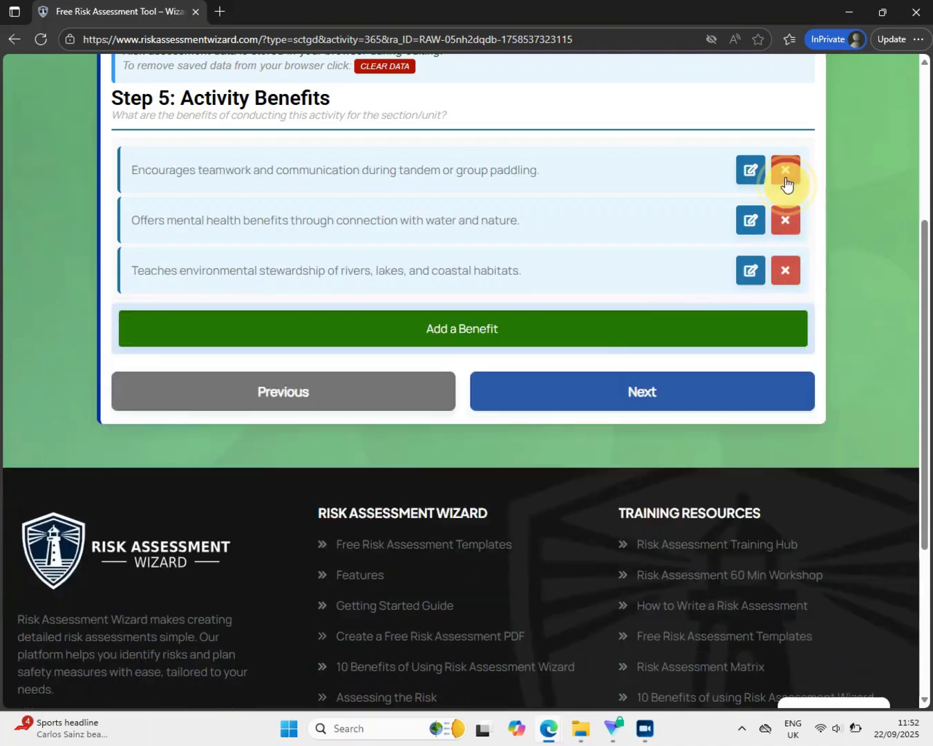
- Add a custom activity benefit with the text "NEW", and continue to the hazards step
left_click(593, 332)
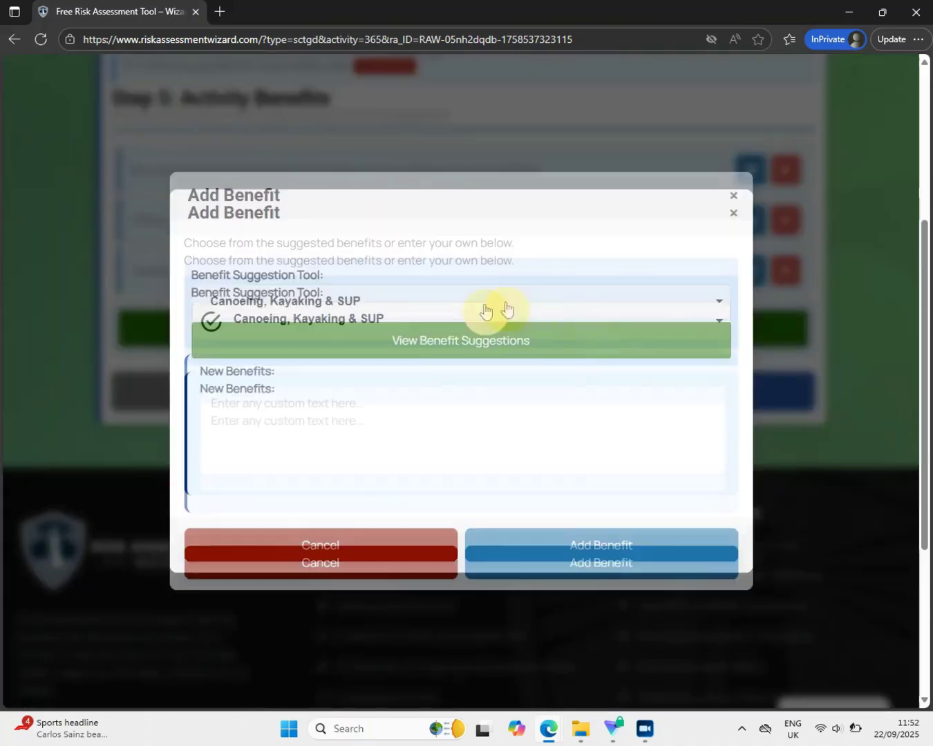
left_click(380, 447)
type("NEW")
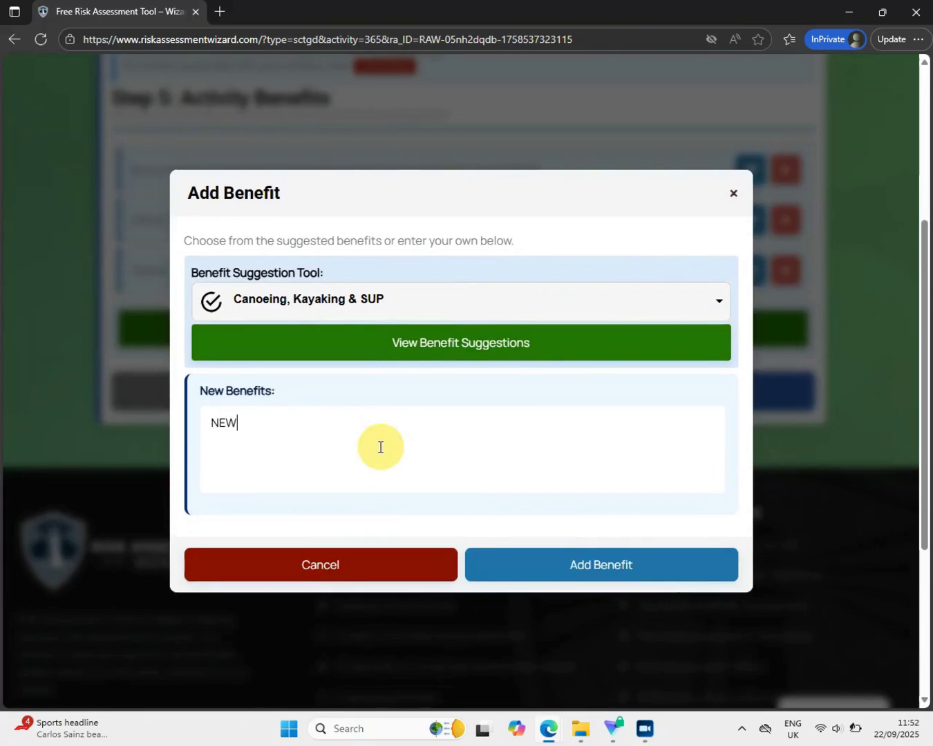
left_click(553, 561)
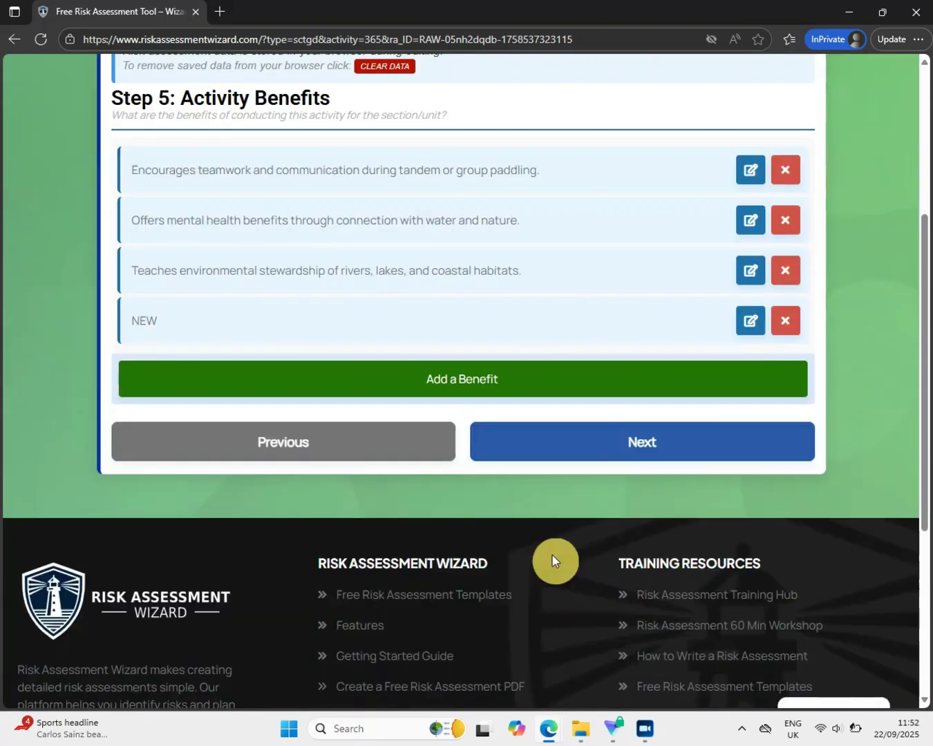
left_click(624, 444)
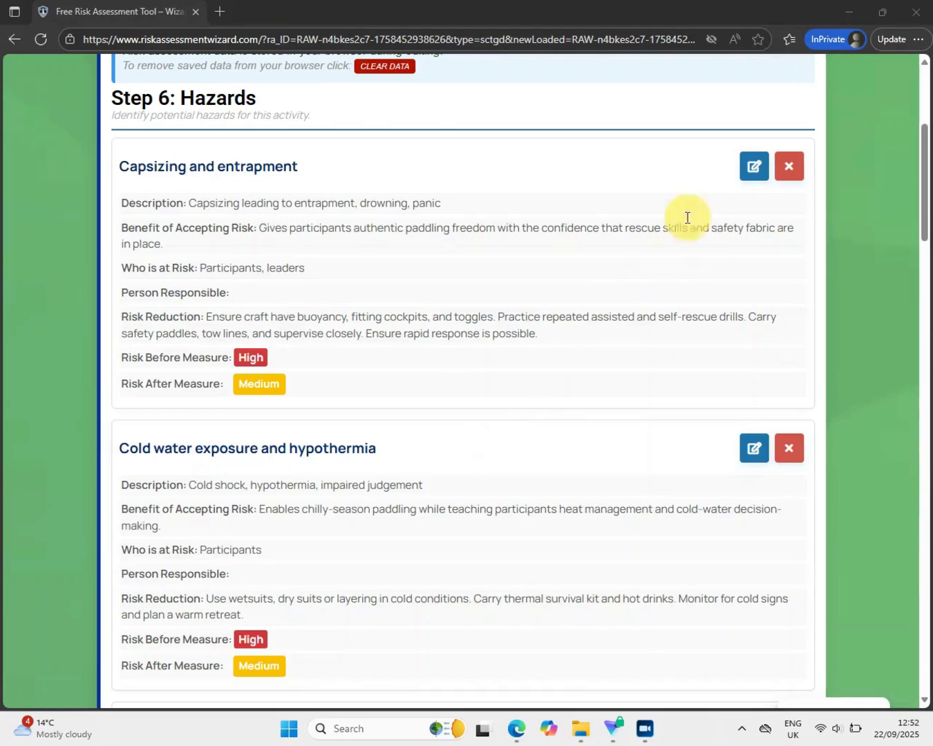
- Append "EDIT" to the Capsizing and entrapment hazard's description, assign the listed volunteer as responsible and save it, and delete that hazard
left_click(752, 168)
left_click(529, 291)
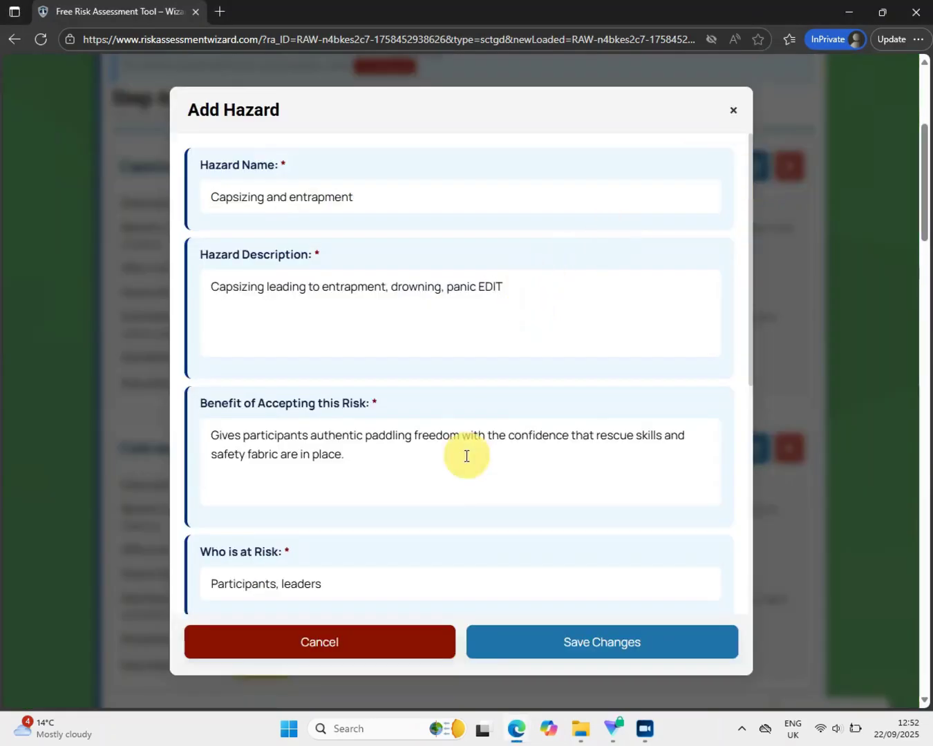
scroll(465, 455, "down", 3)
left_click(324, 474)
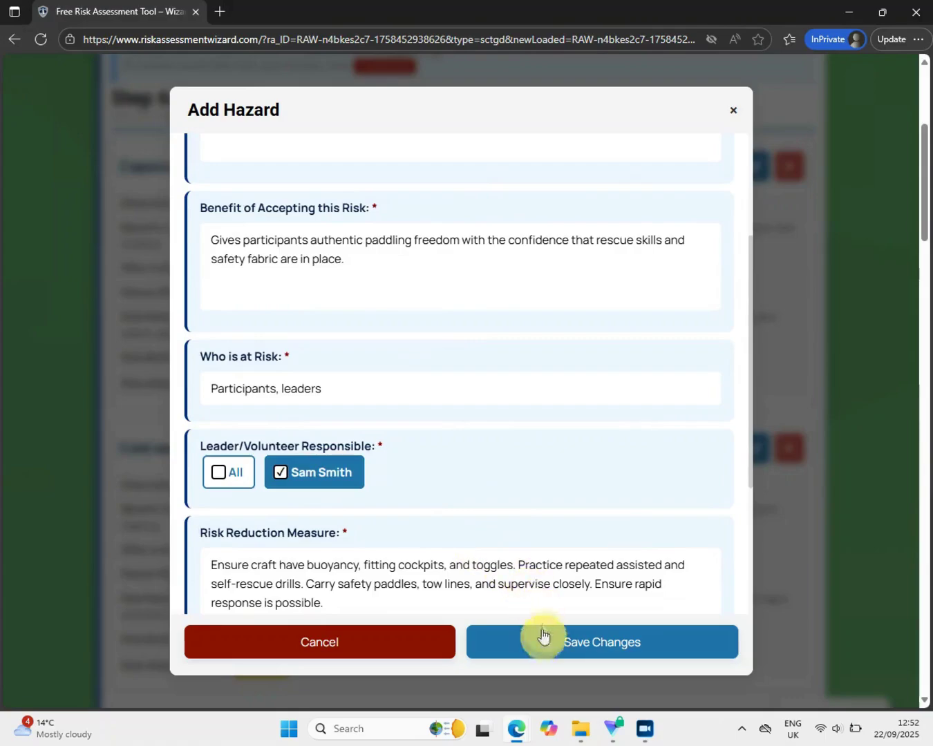
left_click(543, 641)
left_click(784, 169)
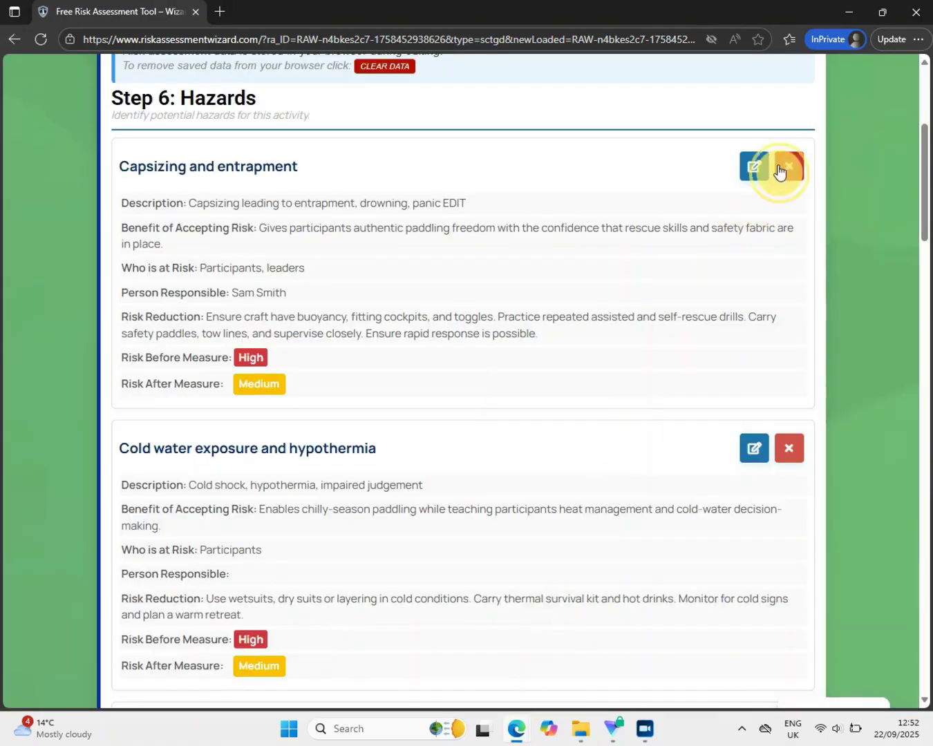
- Start a new hazard, entering "NEW" as its name, description, benefit of accepting the risk and who is at risk
scroll(585, 401, "down", 5)
scroll(585, 397, "down", 15)
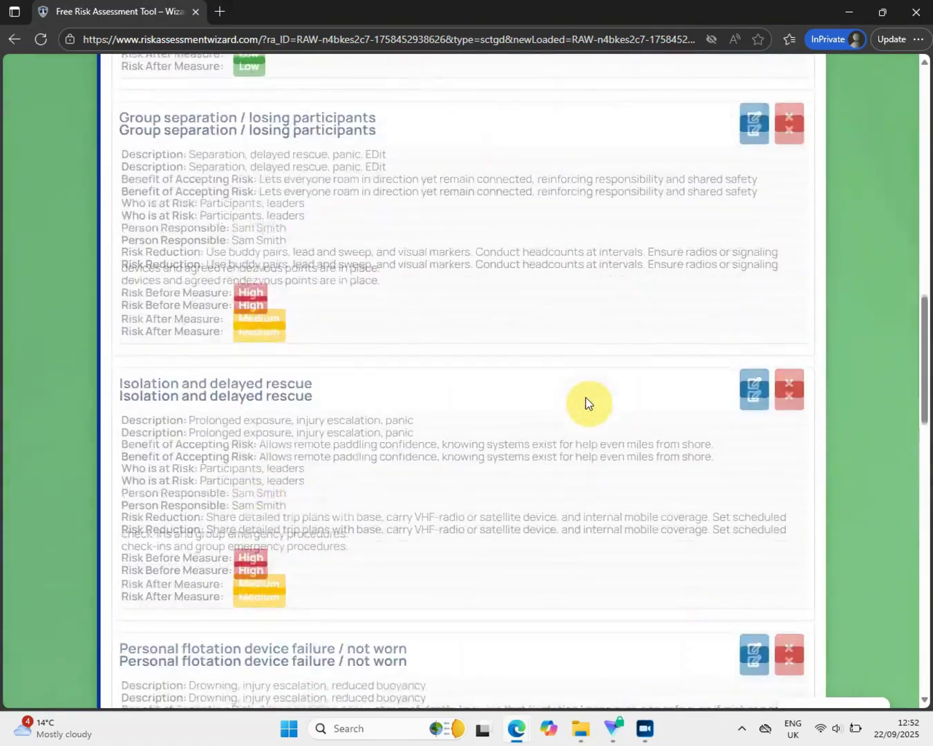
left_click(493, 518)
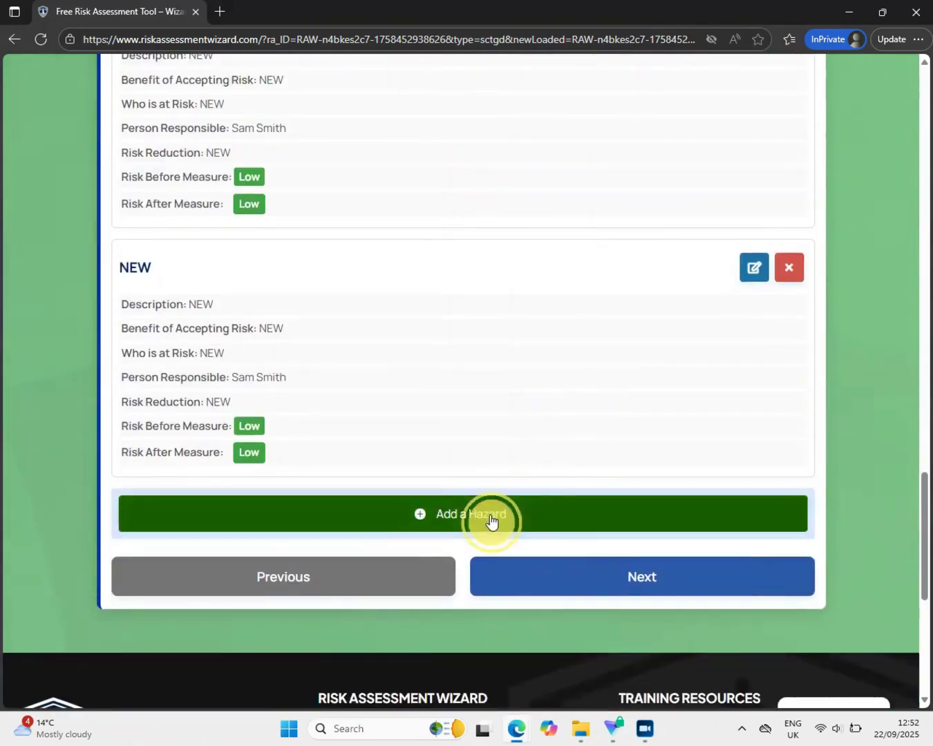
left_click(284, 275)
type("NEW")
key("Tab")
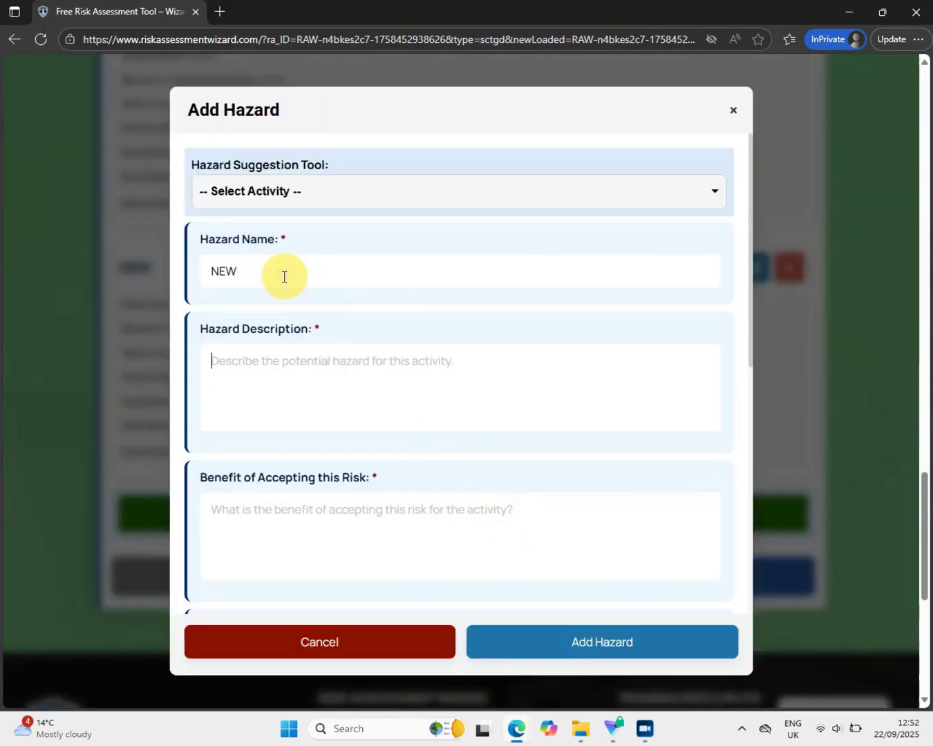
type("NEW")
key("Tab")
type("NEW")
key("Tab")
type("NEW")
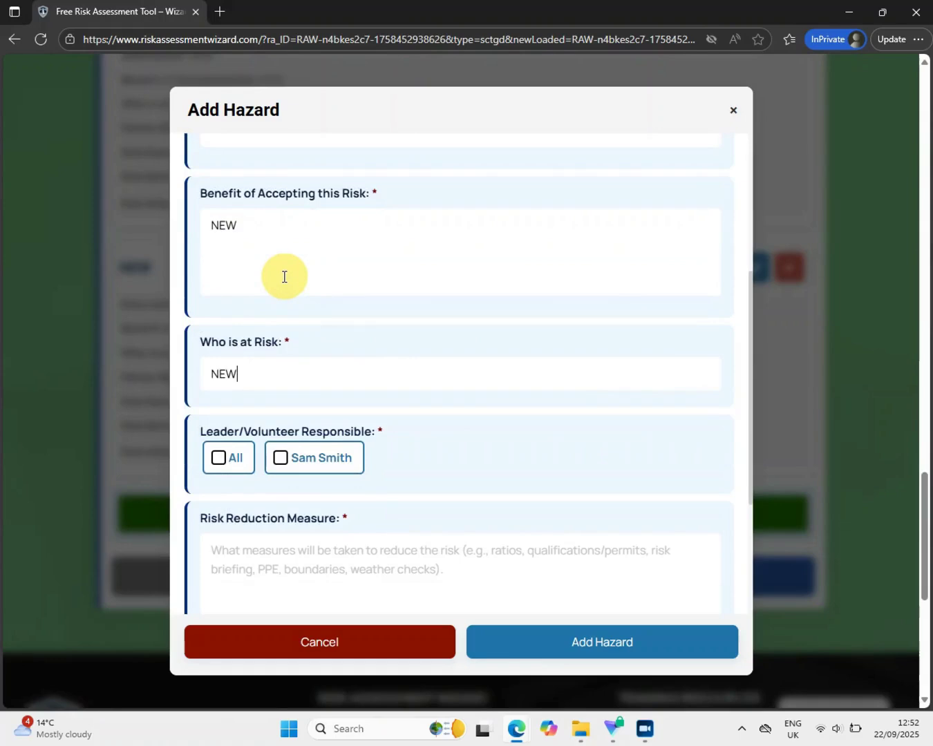
- Assign the listed volunteer to the new hazard, enter "NEW" as the risk reduction measure, add the hazard, and continue to Step 7
left_click(298, 460)
left_click(306, 563)
type("NEW")
scroll(306, 566, "down", 3)
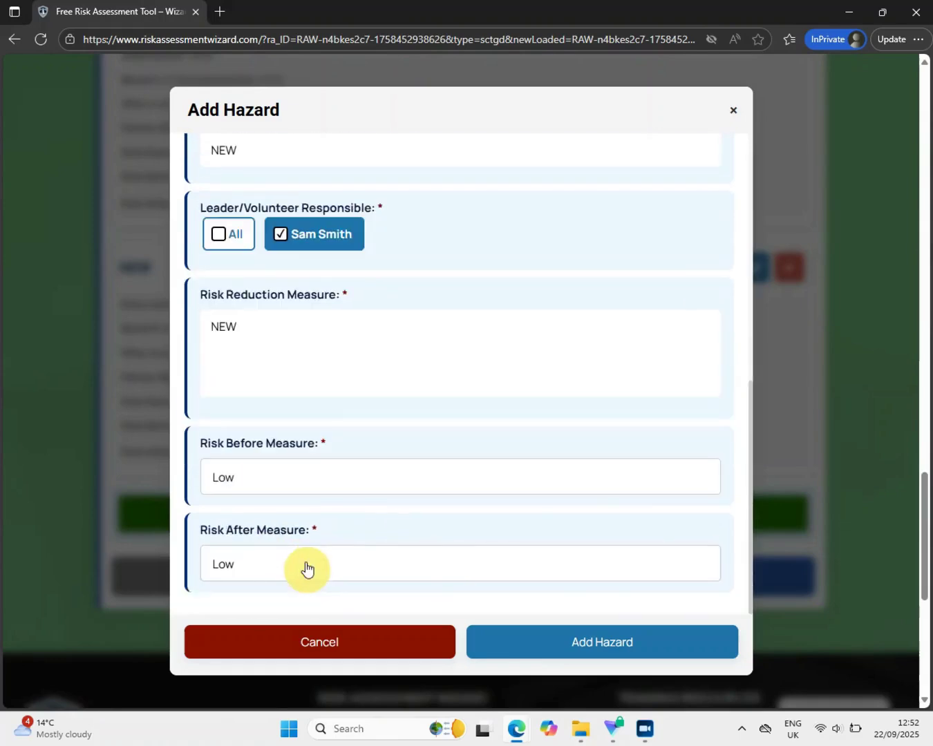
left_click(563, 652)
scroll(565, 648, "down", 6)
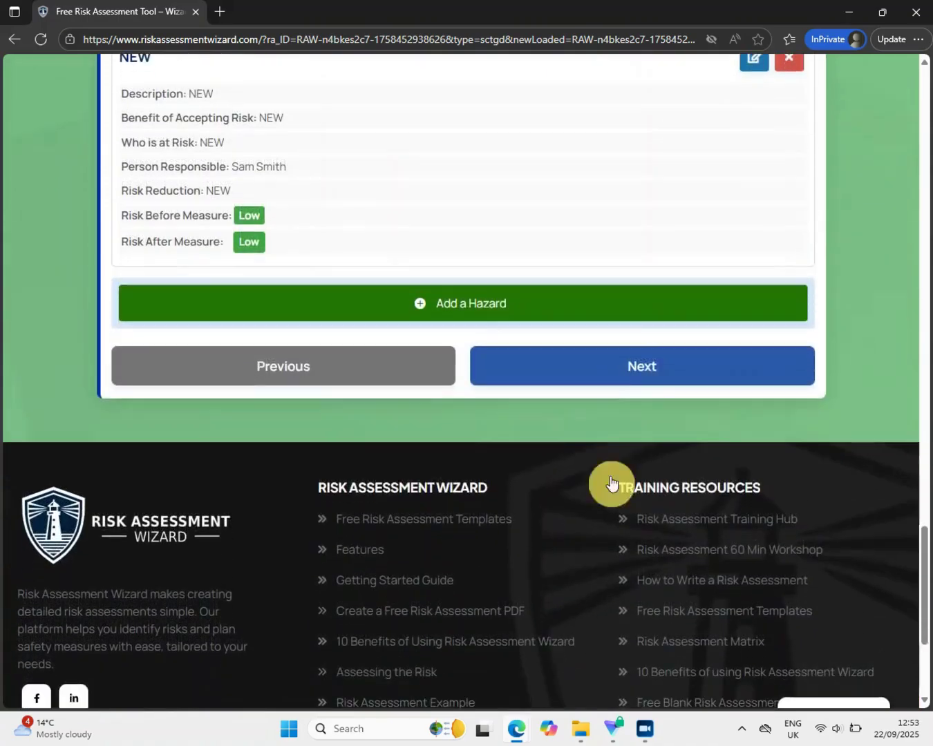
left_click(657, 373)
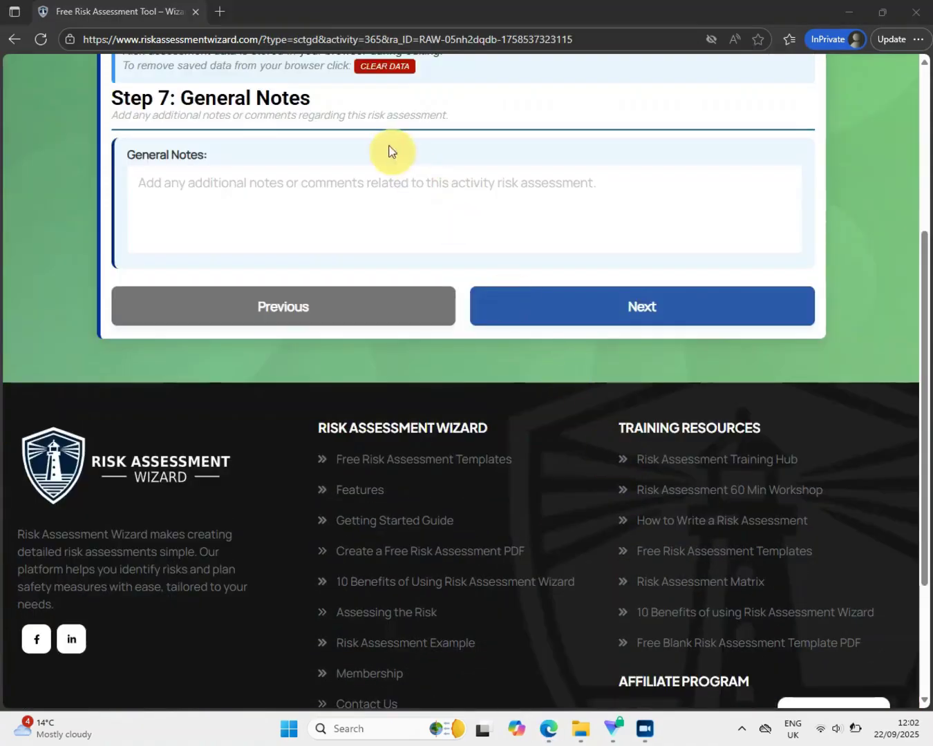
- Enter "Extra Notes." as the general notes and continue to the organization details
left_click(381, 188)
type("Extra Notes.")
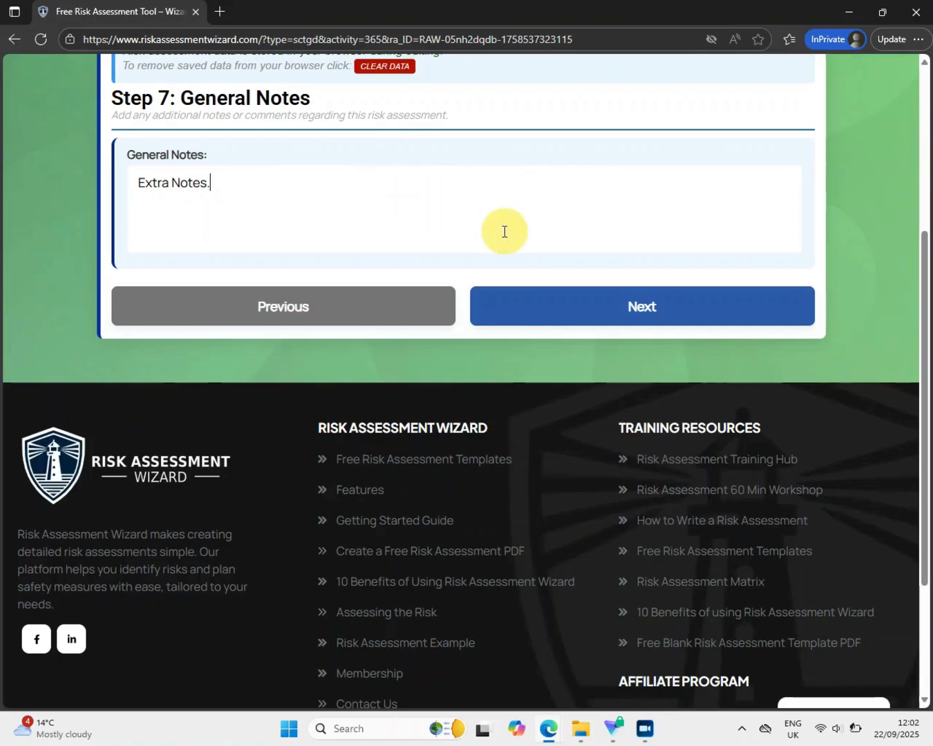
left_click(592, 311)
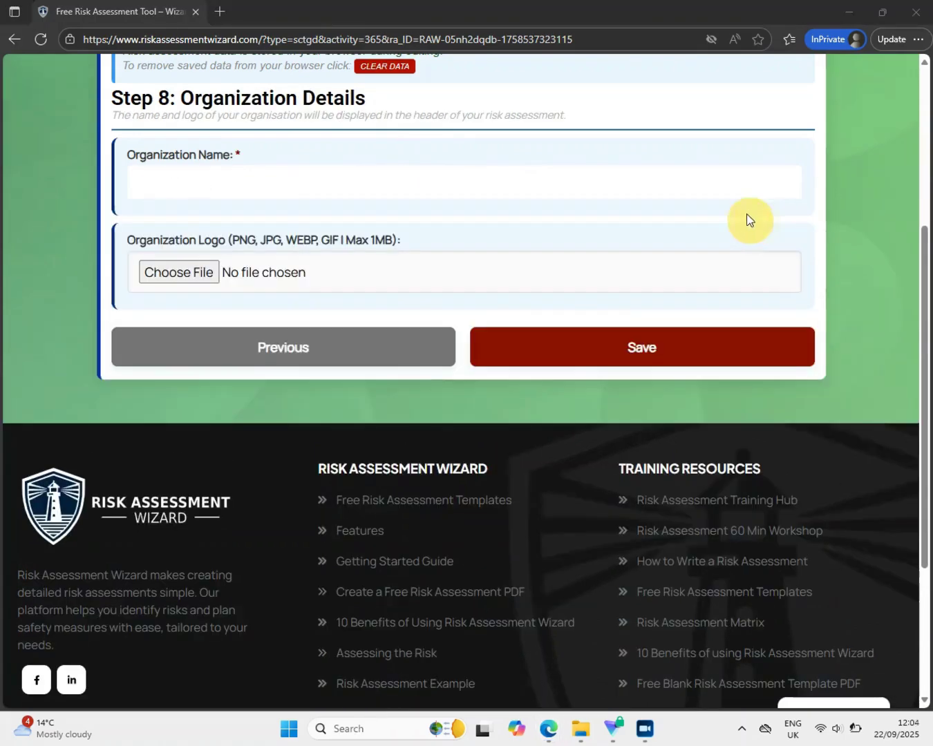
- Set the organization name to 2nd Scouts, upload websitelogo.png as the organization logo, and save the risk assessment
left_click(656, 176)
type("2nd Scouts")
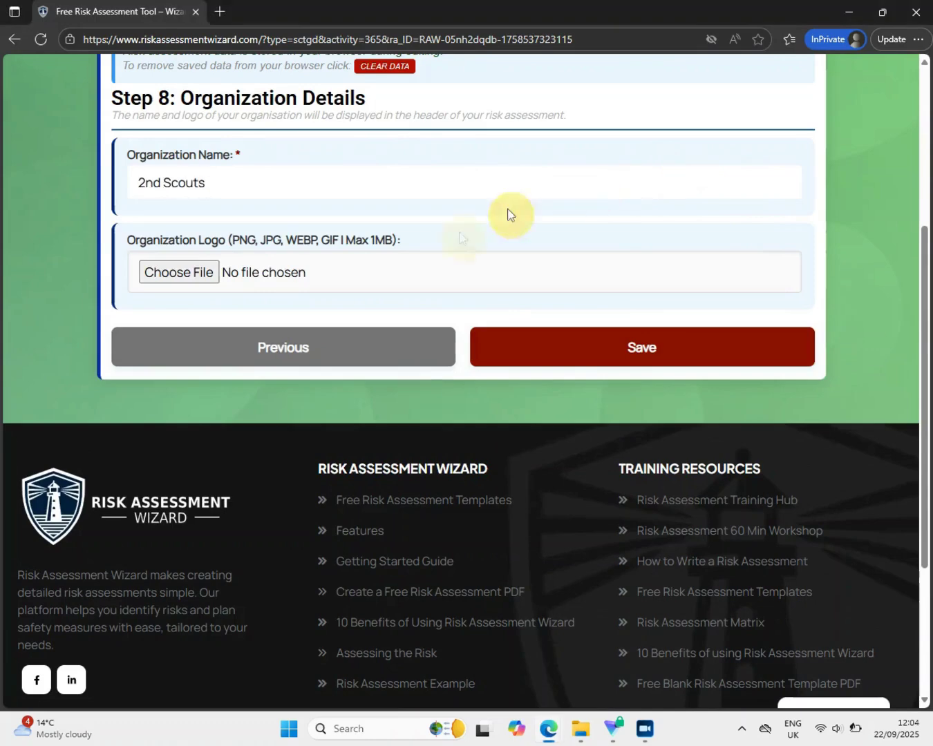
left_click(208, 272)
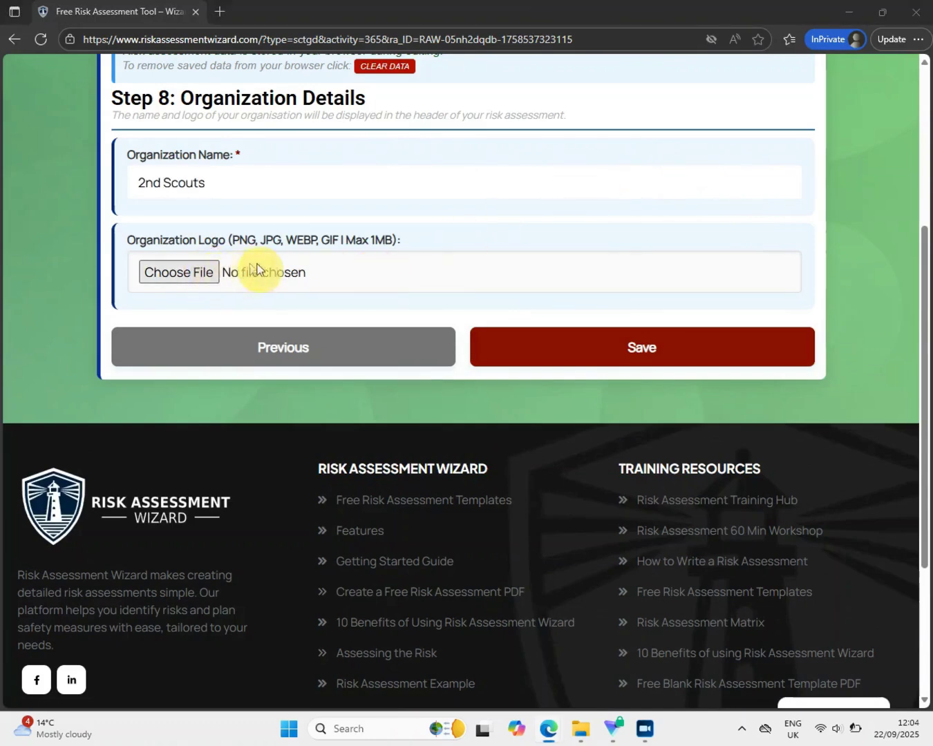
double_click(187, 169)
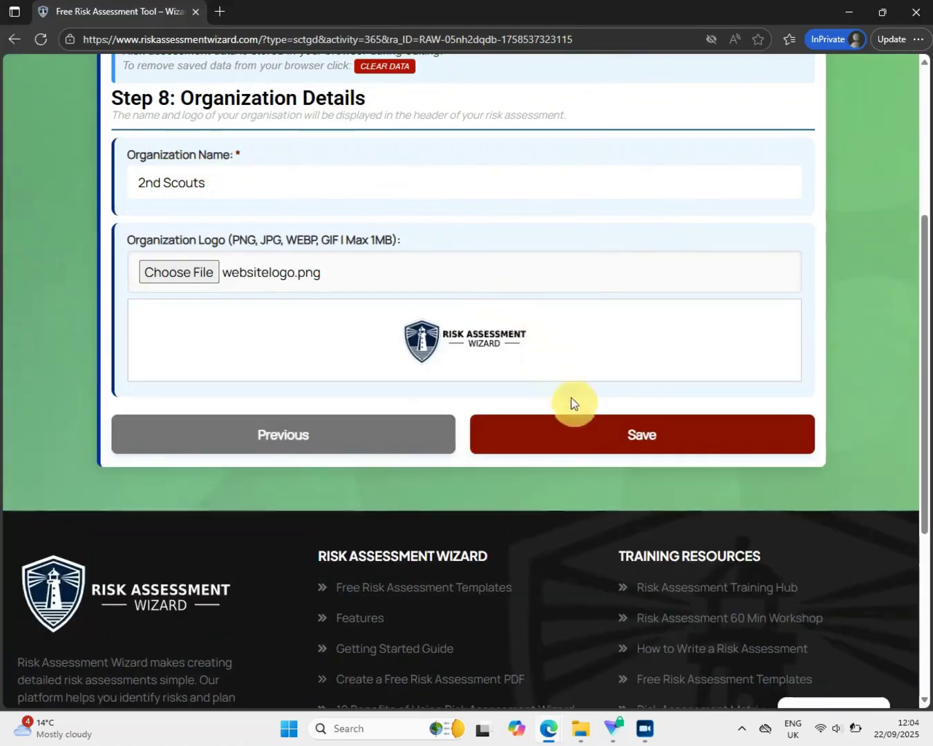
left_click(593, 440)
left_click(593, 471)
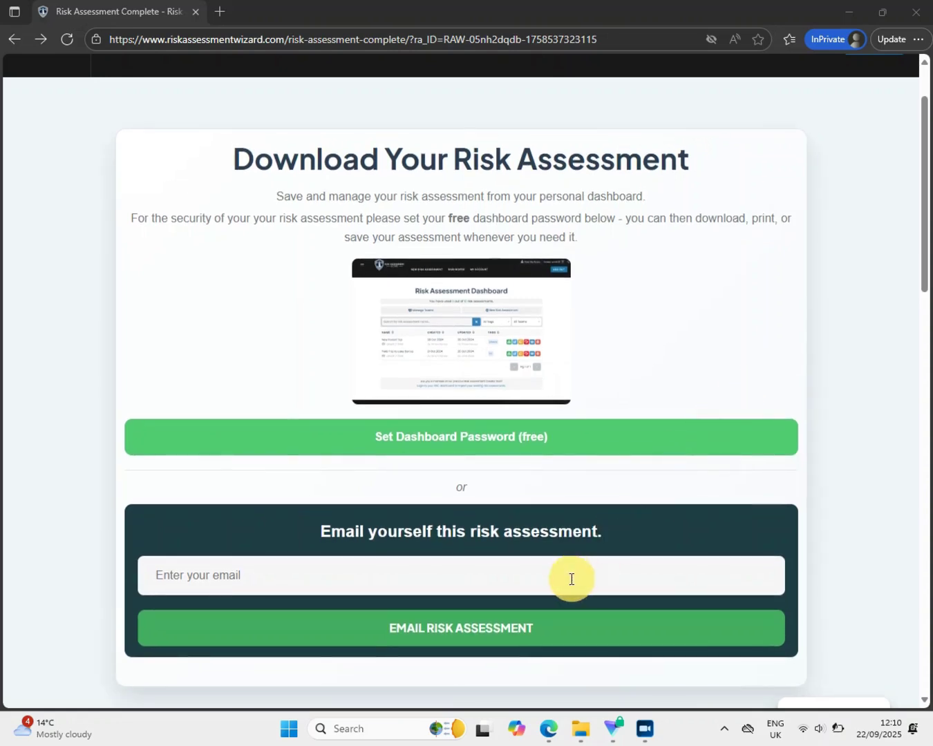
- Register the free dashboard account by filling in the password confirmation and the e-mail address, accepting the terms and conditions, and submitting
left_click(485, 451)
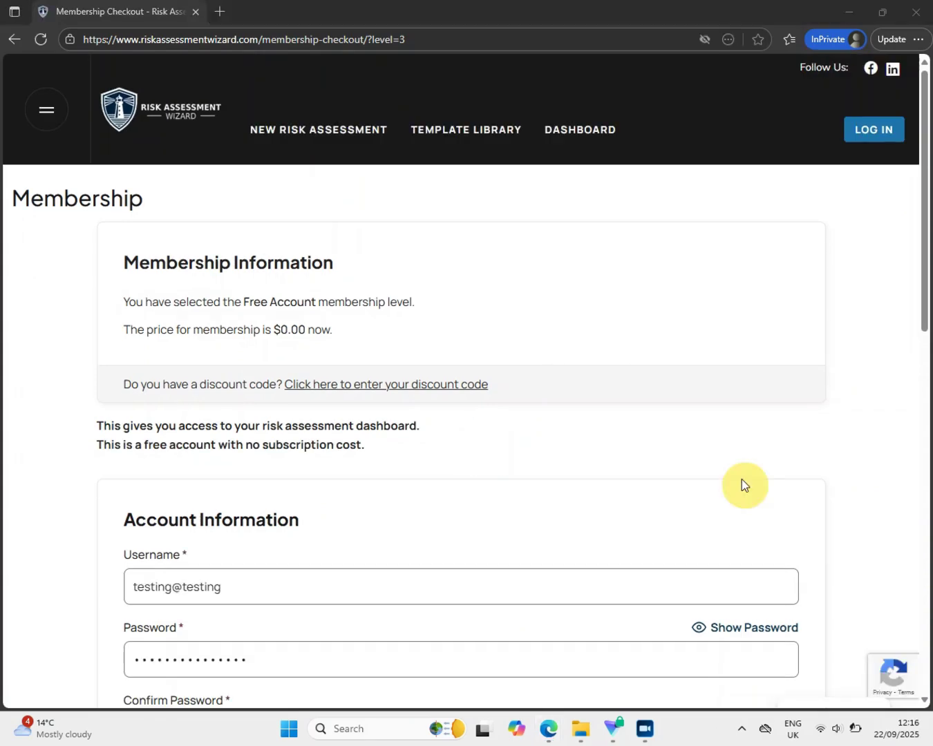
scroll(741, 479, "down", 4)
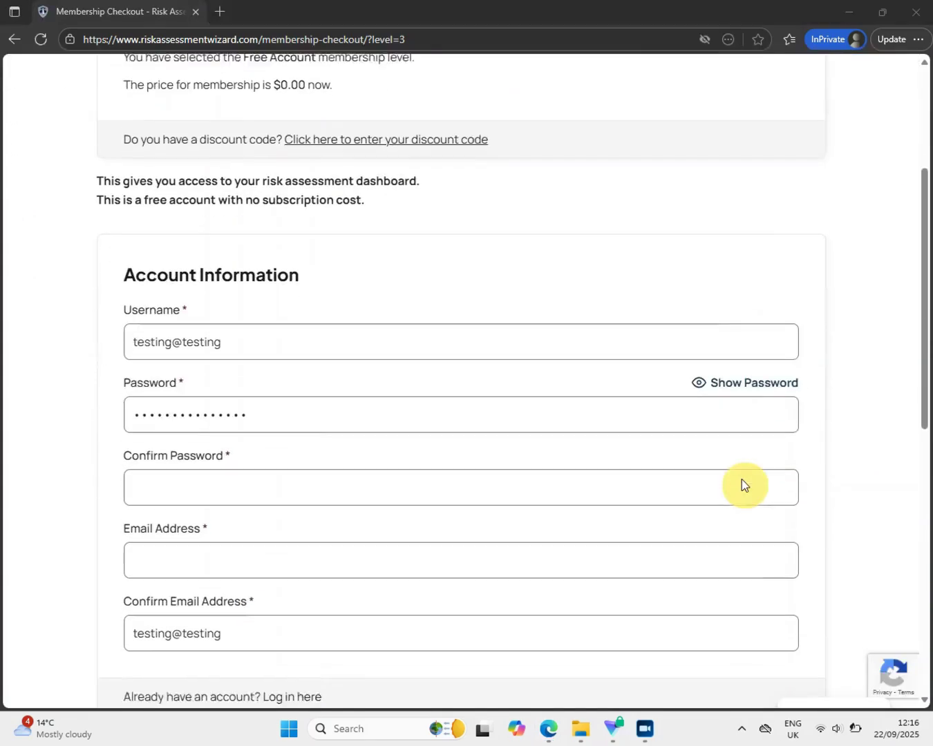
left_click(572, 469)
key("ctrl+v")
left_click(470, 562)
key("ctrl+v")
scroll(468, 570, "down", 2)
left_click(132, 551)
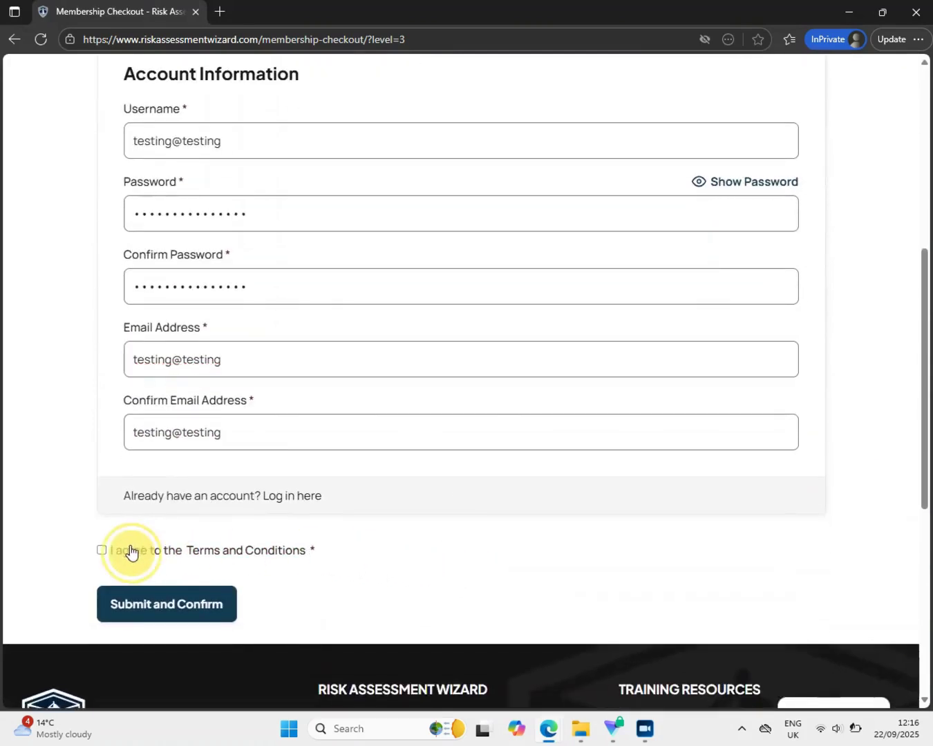
left_click(146, 606)
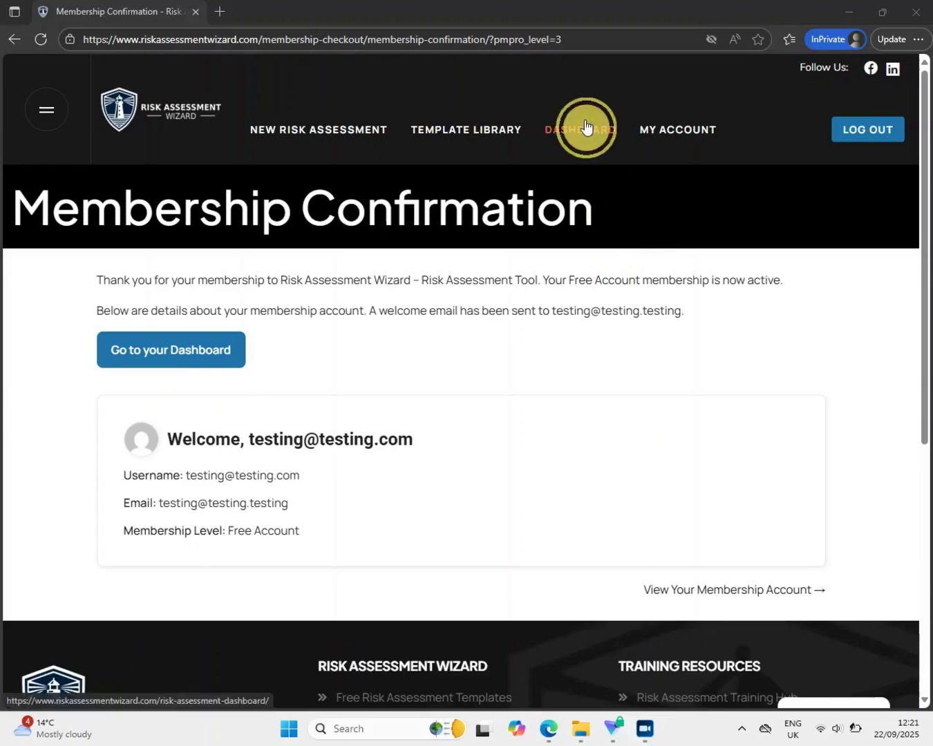
- Go to the risk assessment dashboard, open the Canoeing, Kayaking & SUP assessment as a PDF, and review its pages
left_click(584, 126)
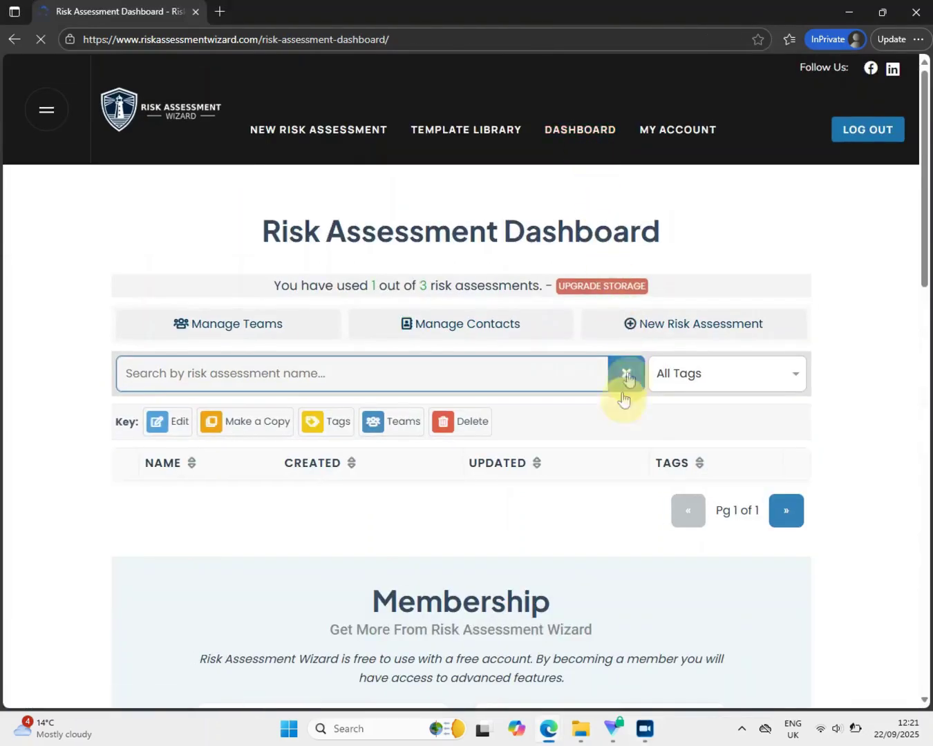
scroll(608, 431, "down", 1)
left_click(686, 458)
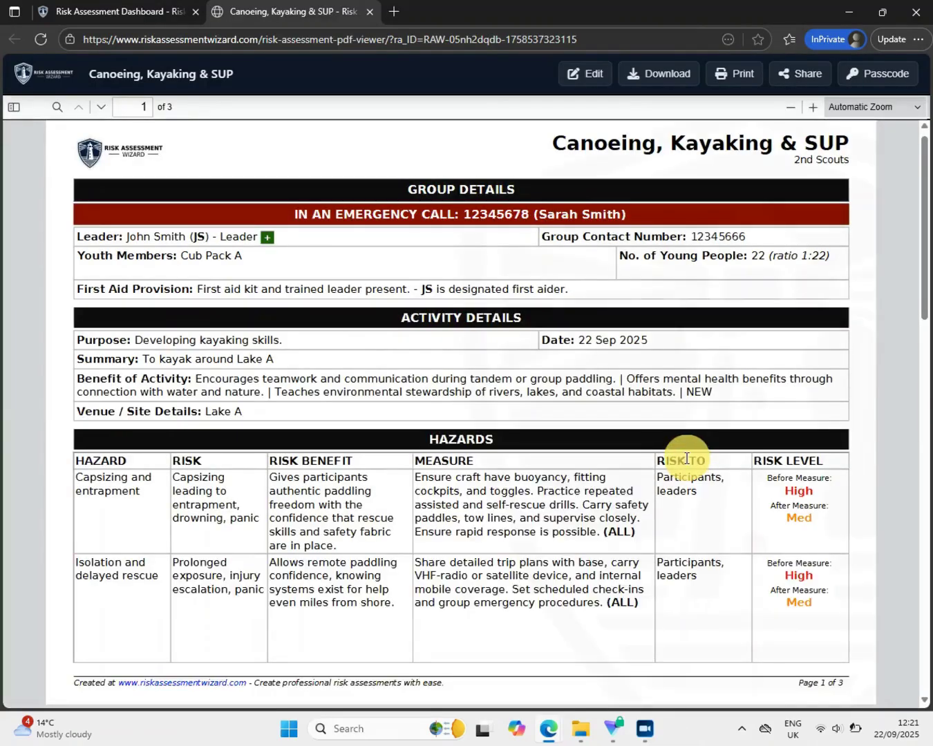
scroll(686, 462, "down", 4)
scroll(686, 461, "down", 9)
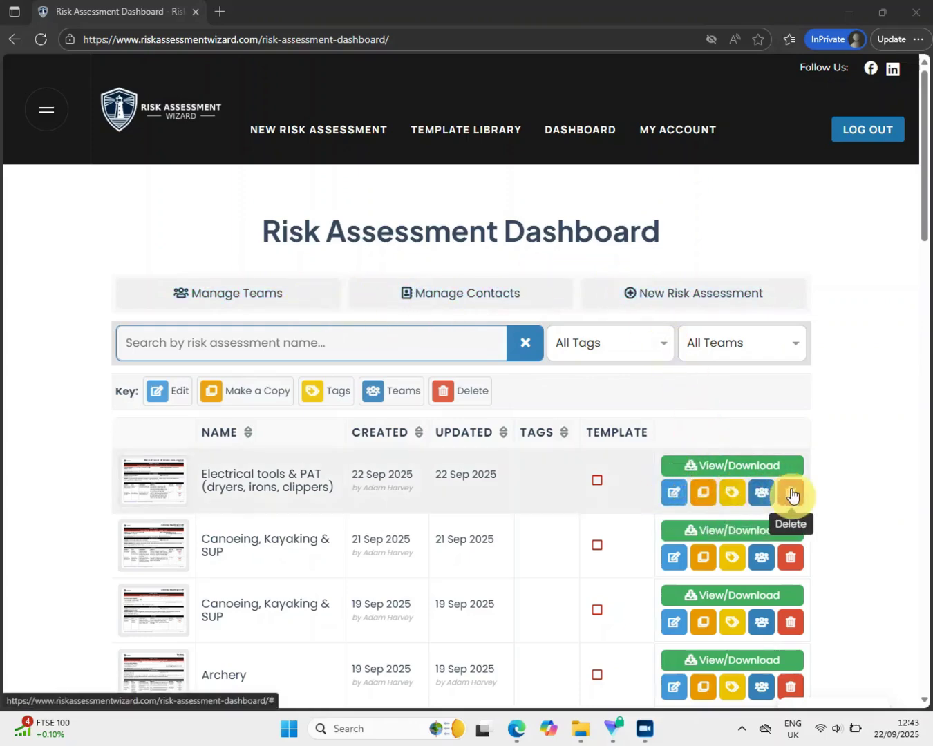
- Look at the team assignment, tag editing and copy options of the Electrical tools & PAT assessment, cancelling each one
left_click(763, 493)
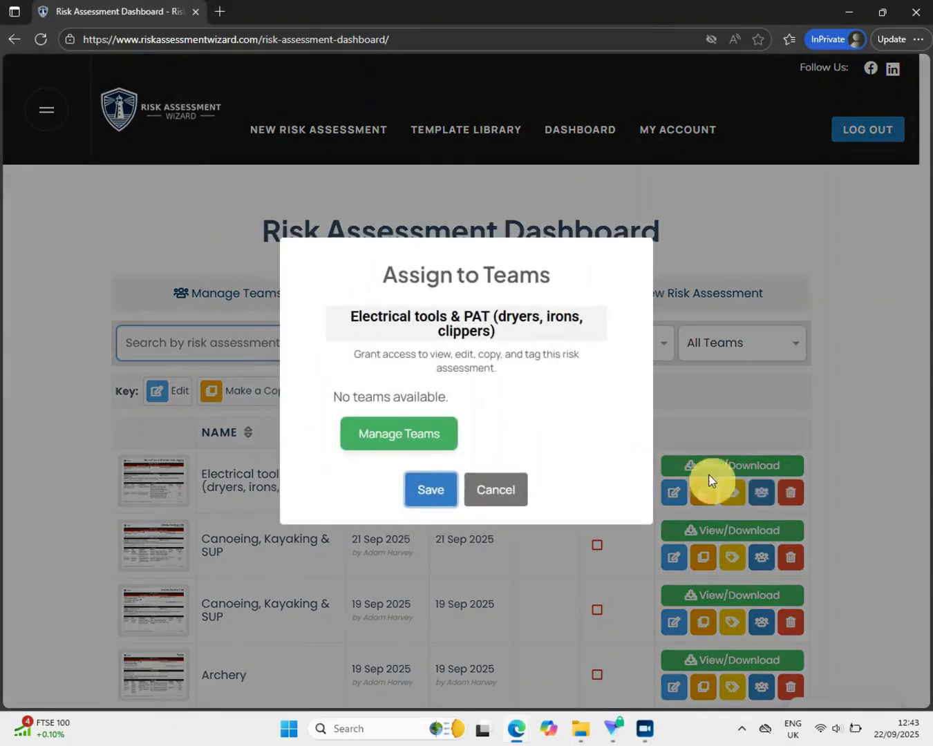
left_click(514, 489)
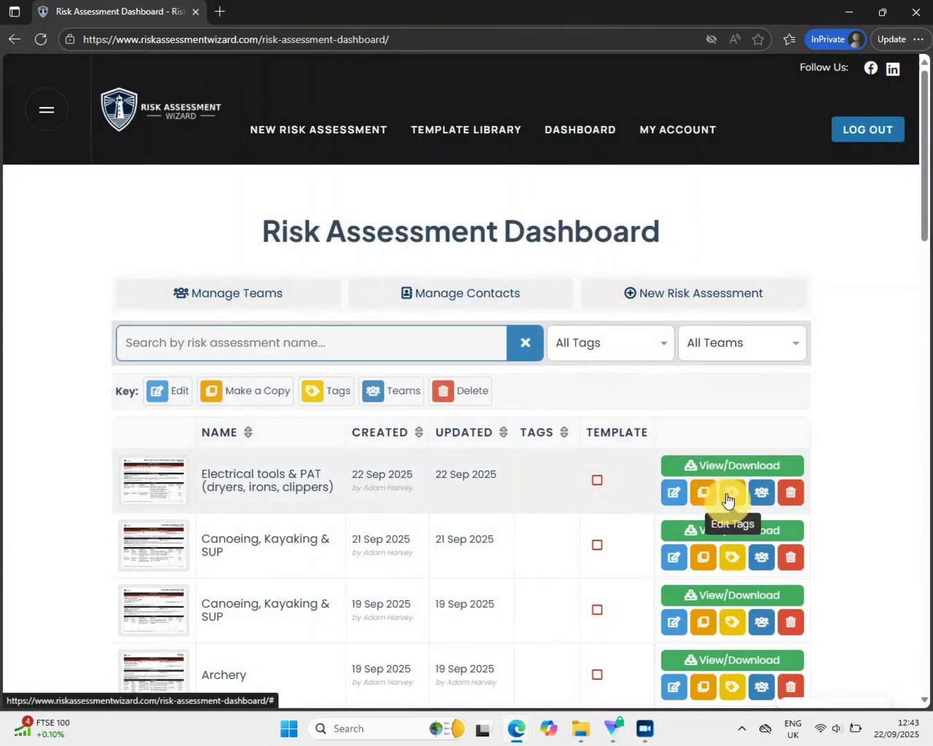
left_click(727, 494)
left_click(491, 457)
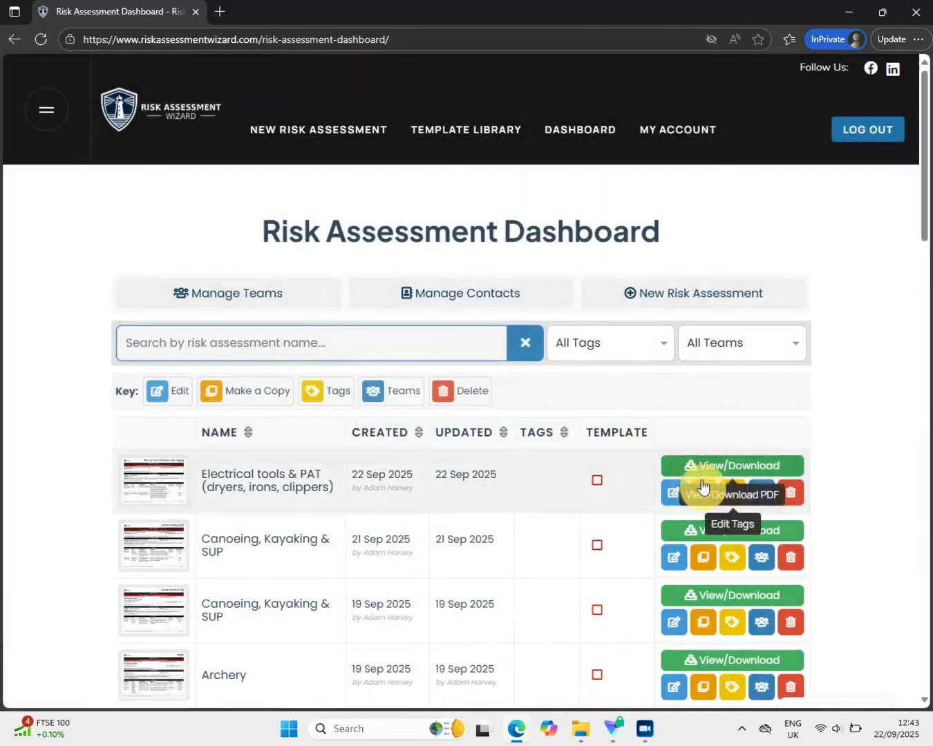
left_click(702, 492)
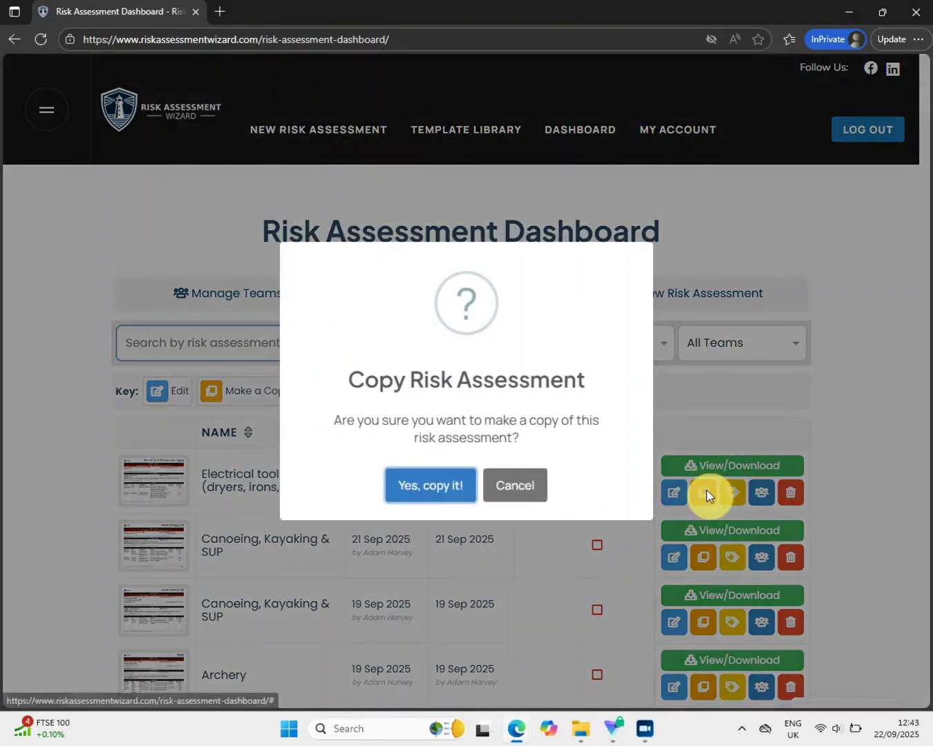
left_click(537, 487)
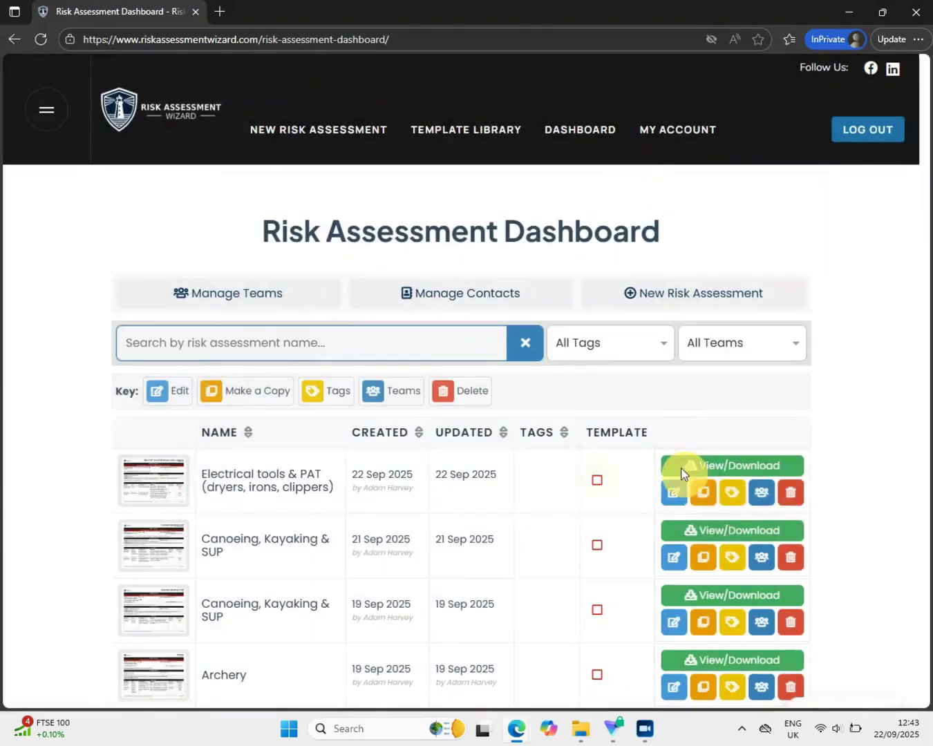
- Delete the Electrical tools & PAT (dryers, irons, clippers) risk assessment from the dashboard
left_click(794, 495)
left_click(427, 486)
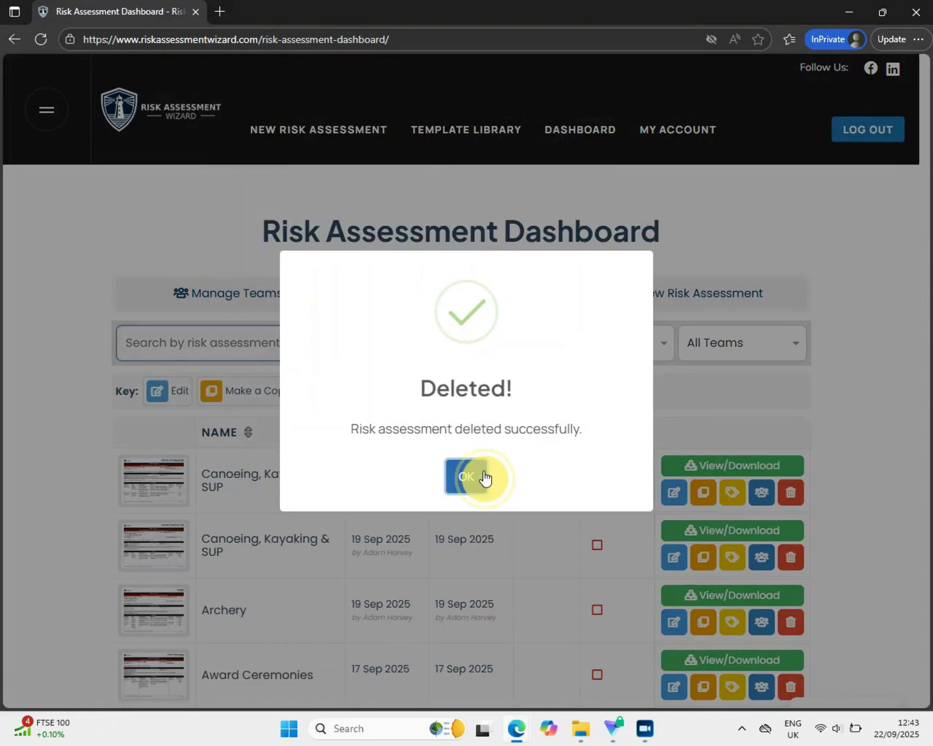
left_click(483, 476)
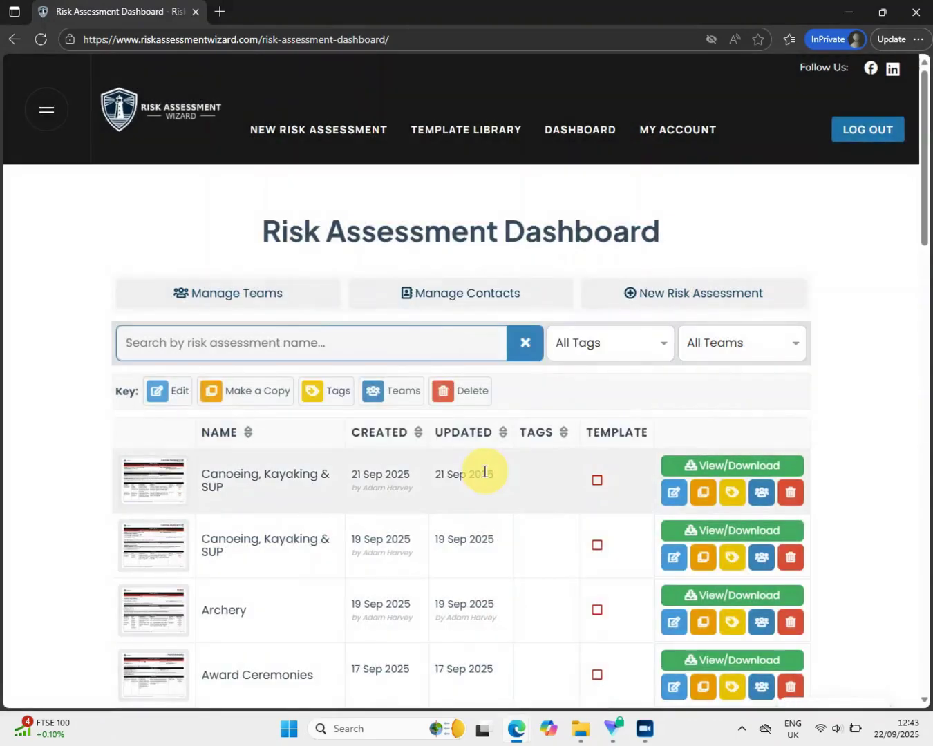